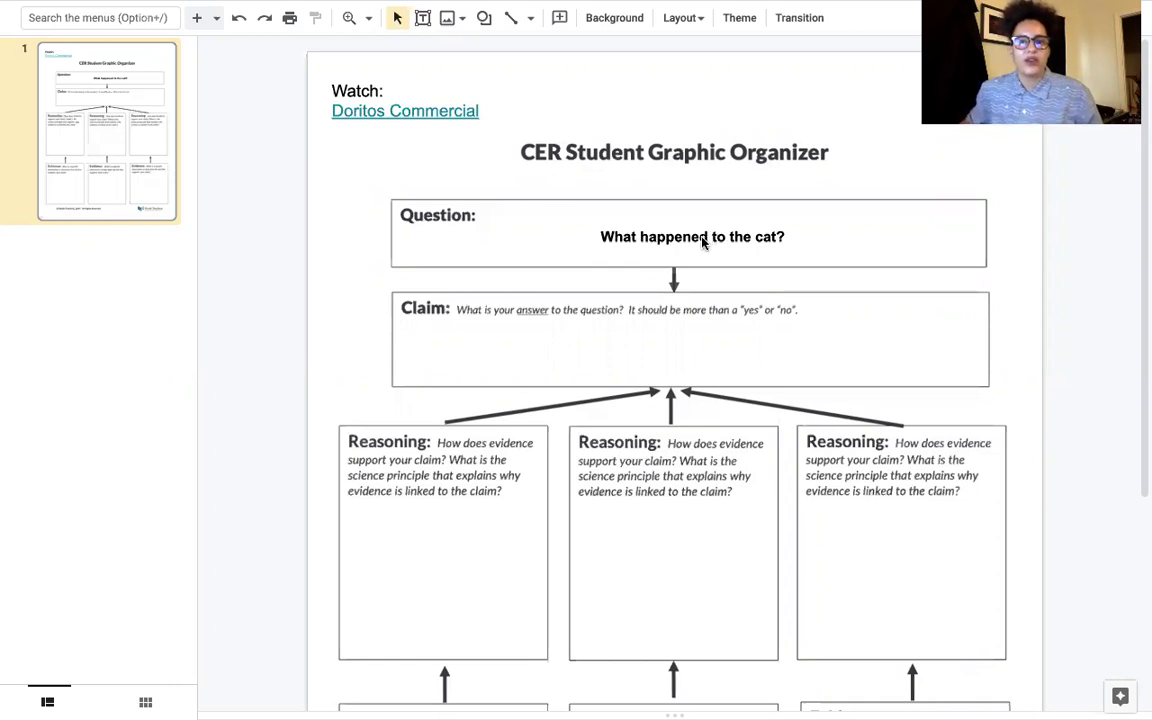
# - Type 'The dog killed and buried the cat.' into the Claim box
pyautogui.scroll(-3, 769, 250)
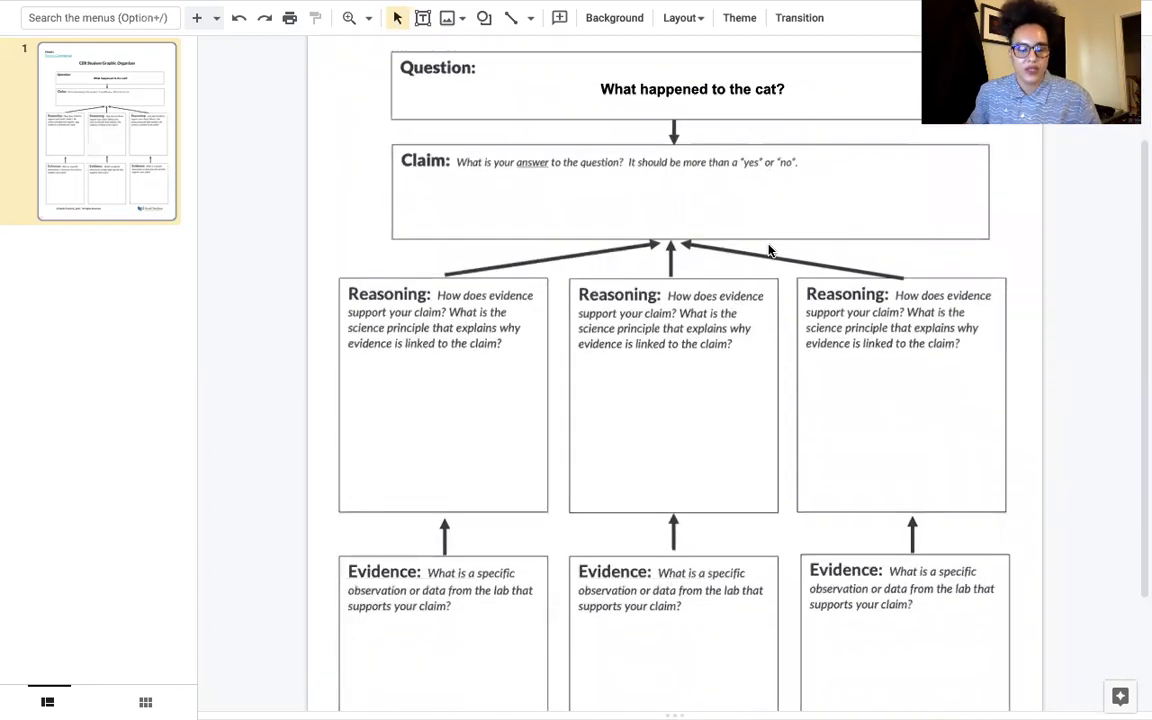
pyautogui.scroll(-3, 769, 250)
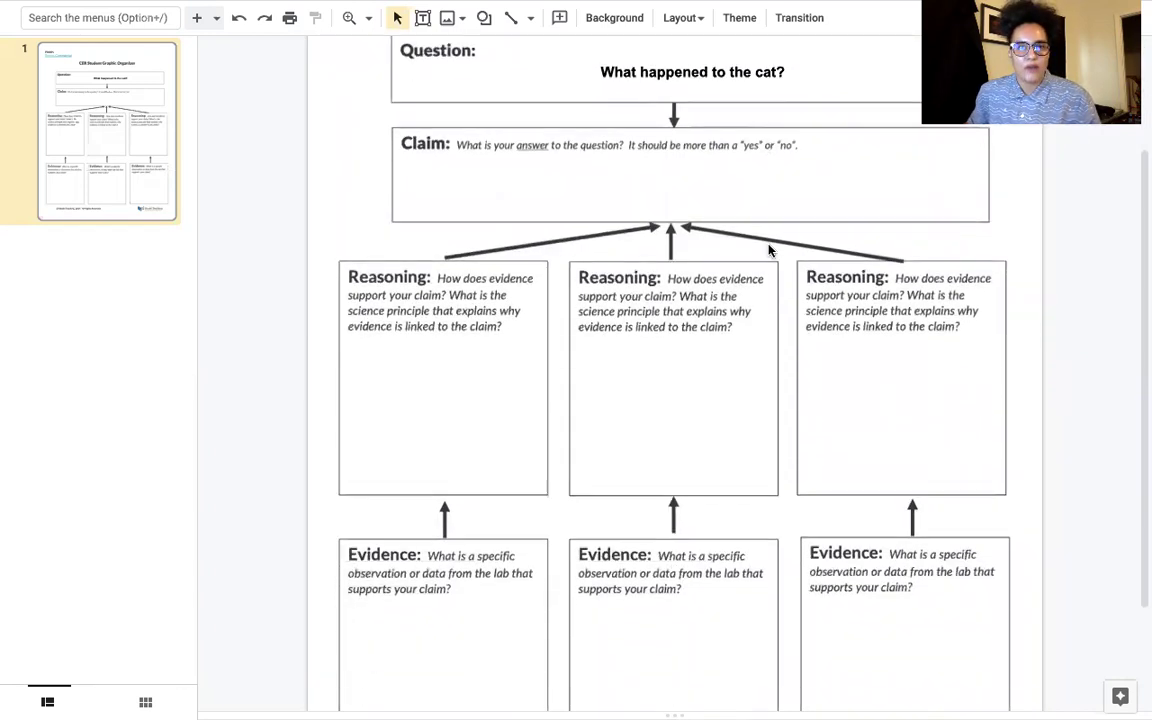
pyautogui.scroll(4, 769, 250)
pyautogui.scroll(2, 769, 250)
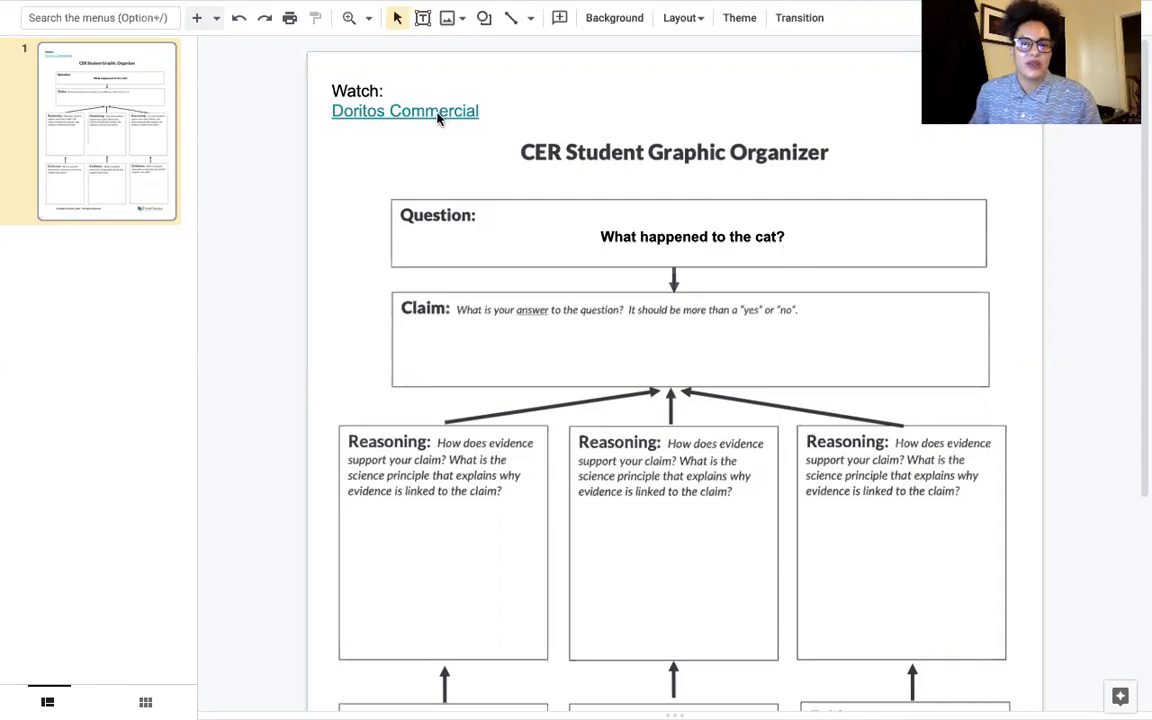
pyautogui.click(500, 337)
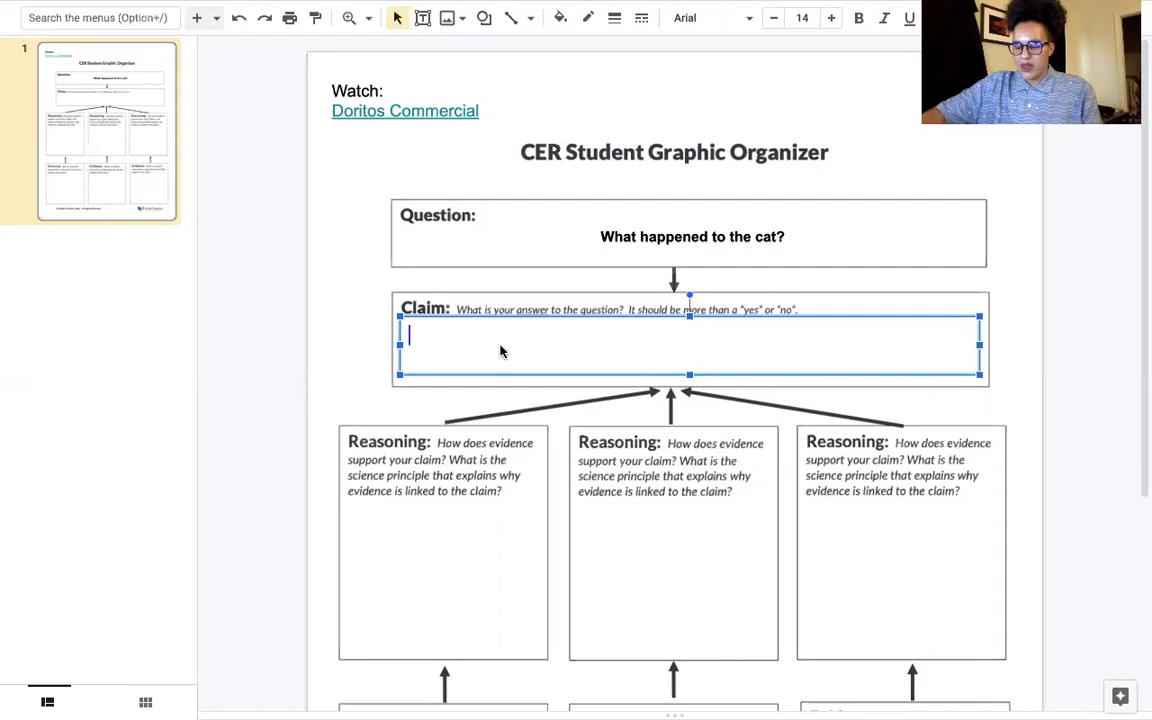
pyautogui.write('The d')
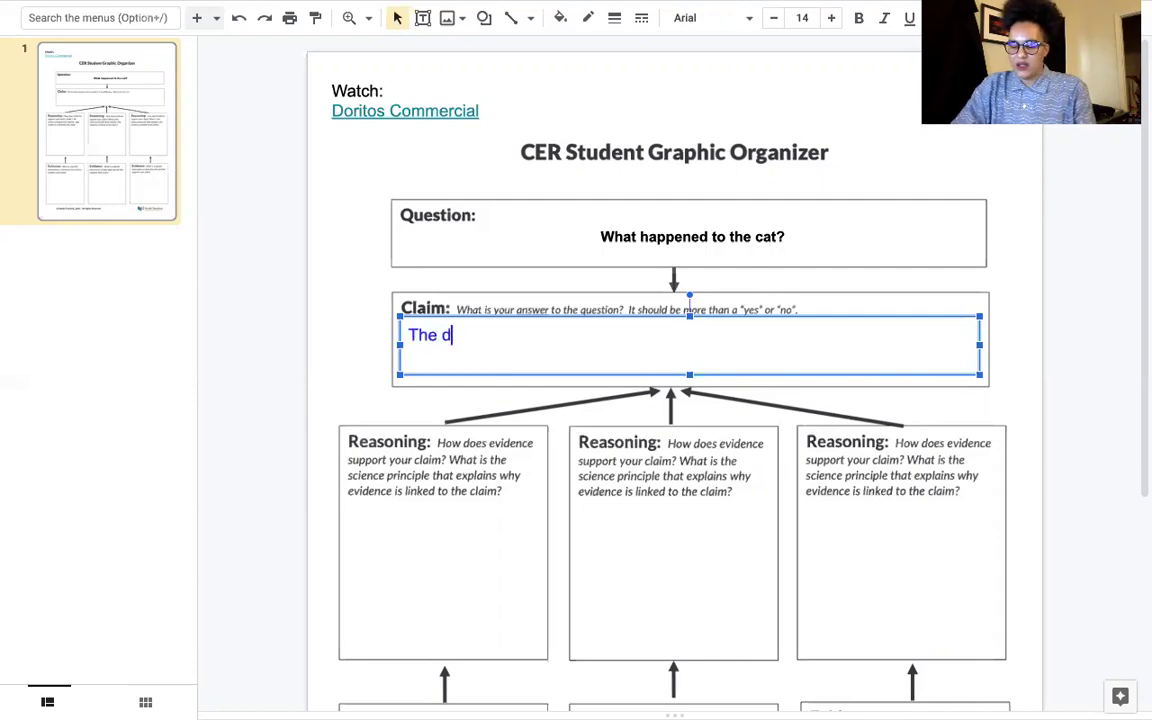
pyautogui.write('og killed and')
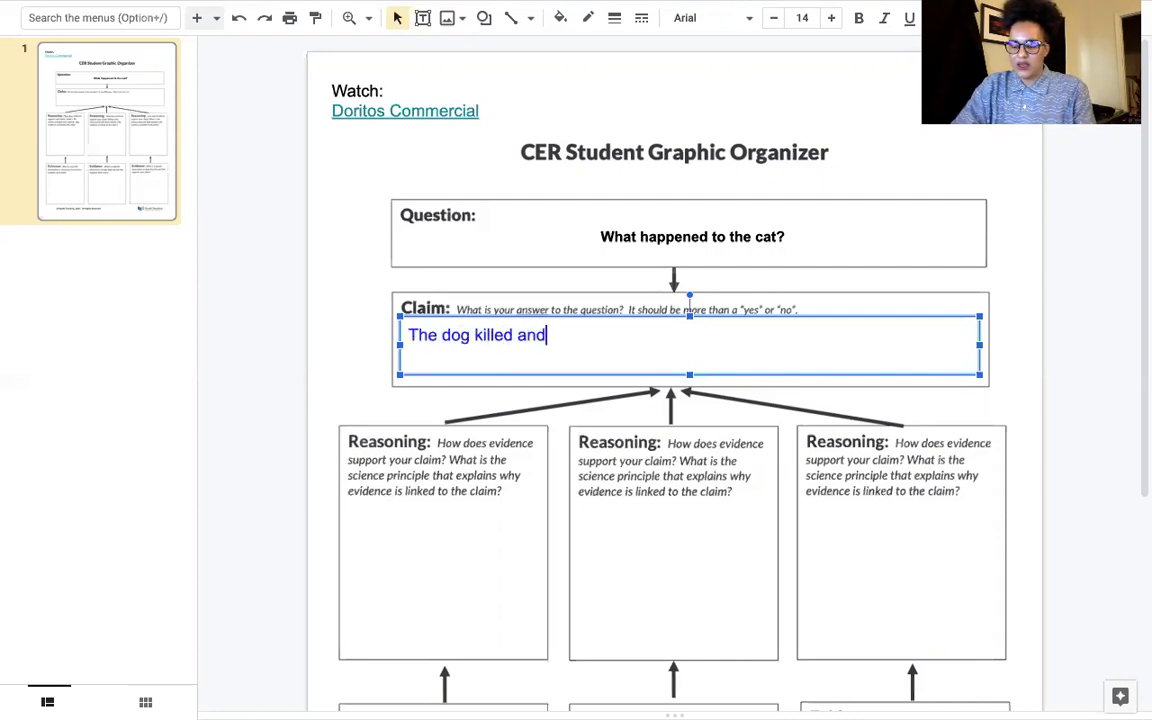
pyautogui.write(' buried t')
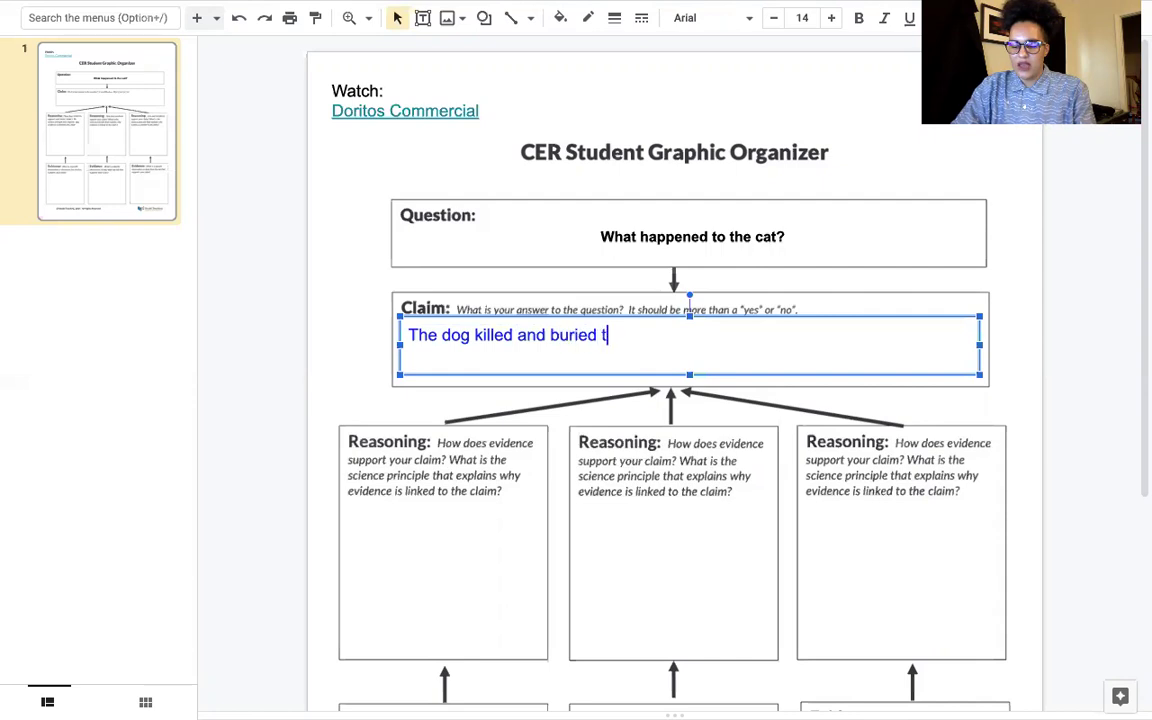
pyautogui.write('he cat.')
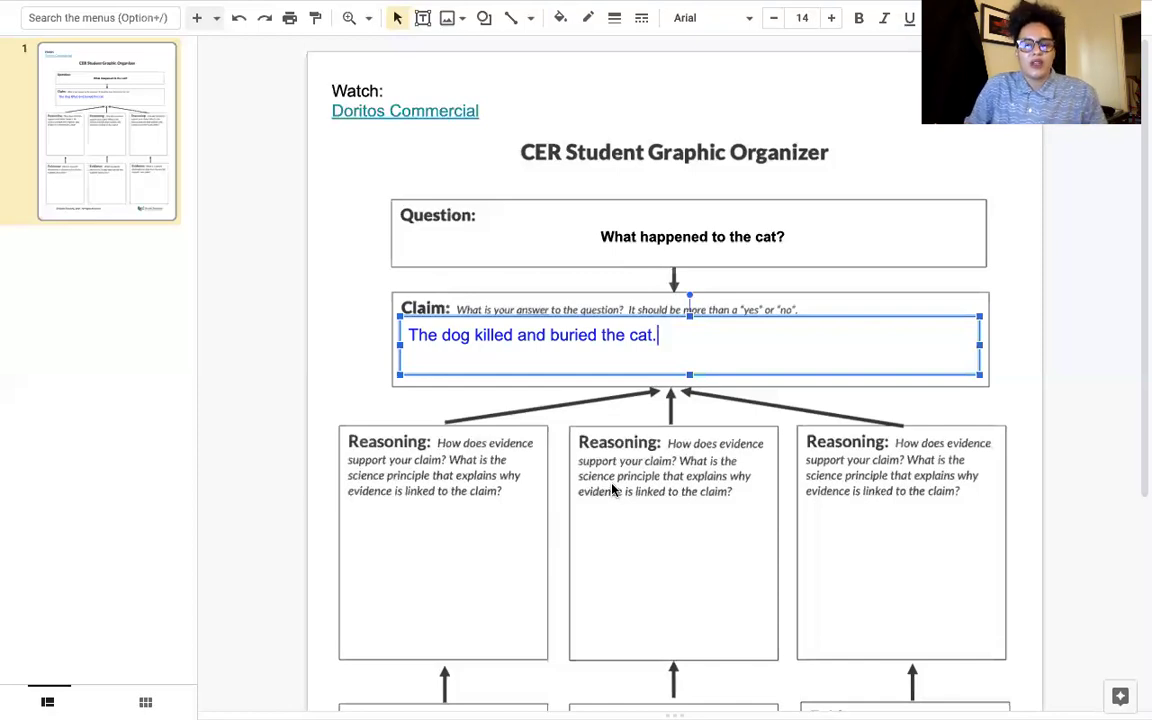
pyautogui.scroll(-1, 385, 459)
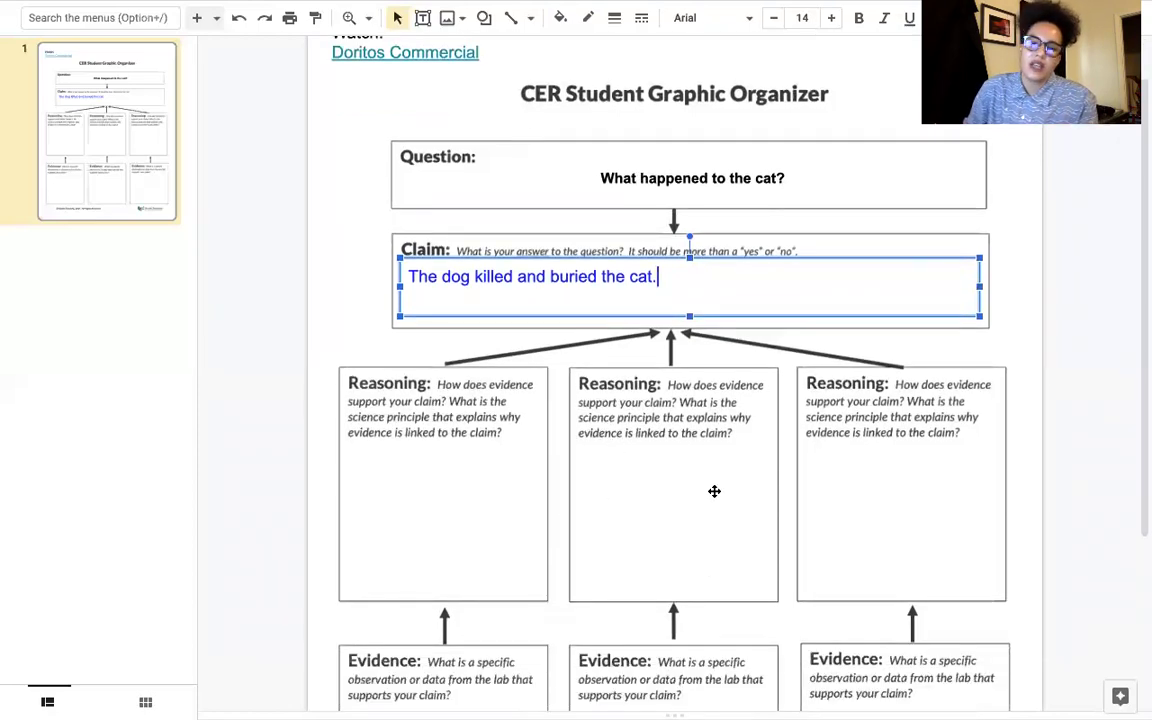
pyautogui.scroll(-5, 851, 486)
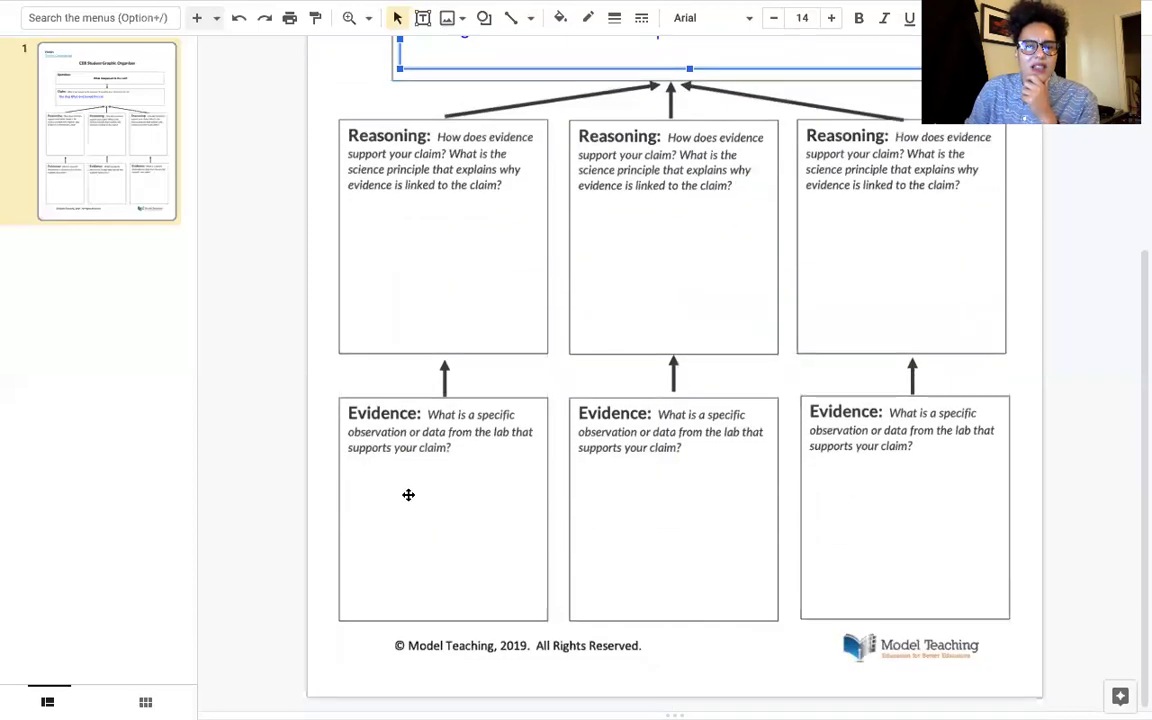
pyautogui.scroll(6, 360, 488)
pyautogui.scroll(-6, 390, 580)
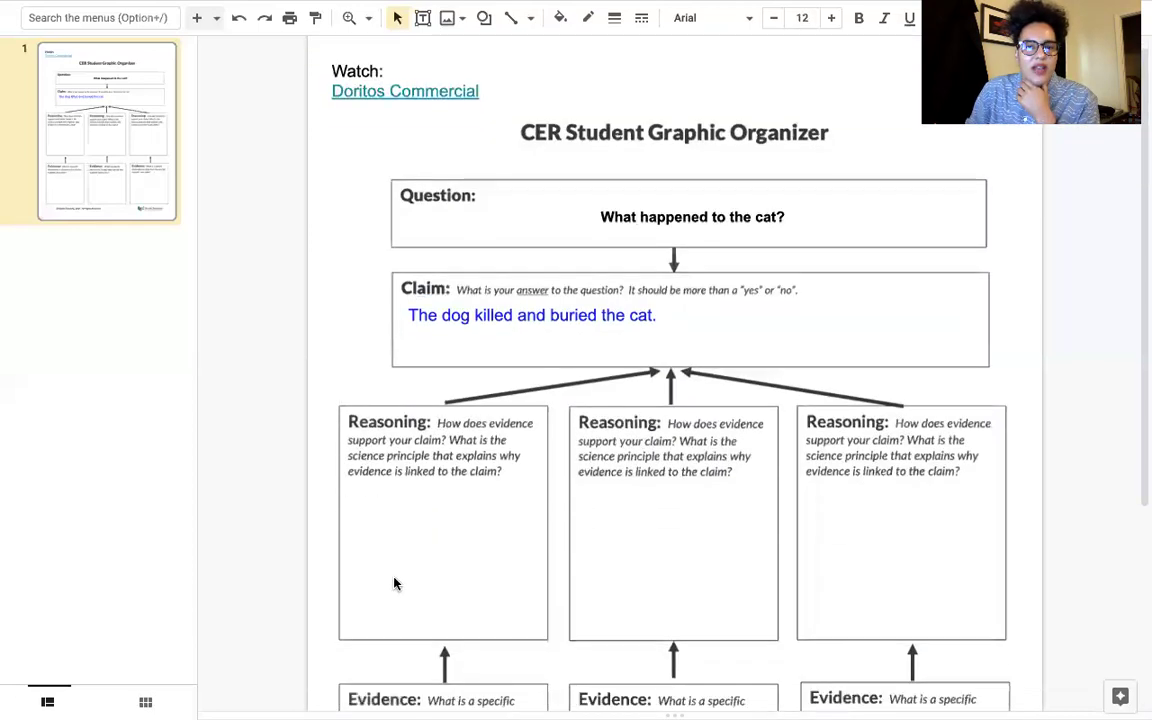
# - Write the first evidence about the dog wearing the cat's collar from the missing poster, correcting 'waring' to 'wearing'
pyautogui.click(386, 519)
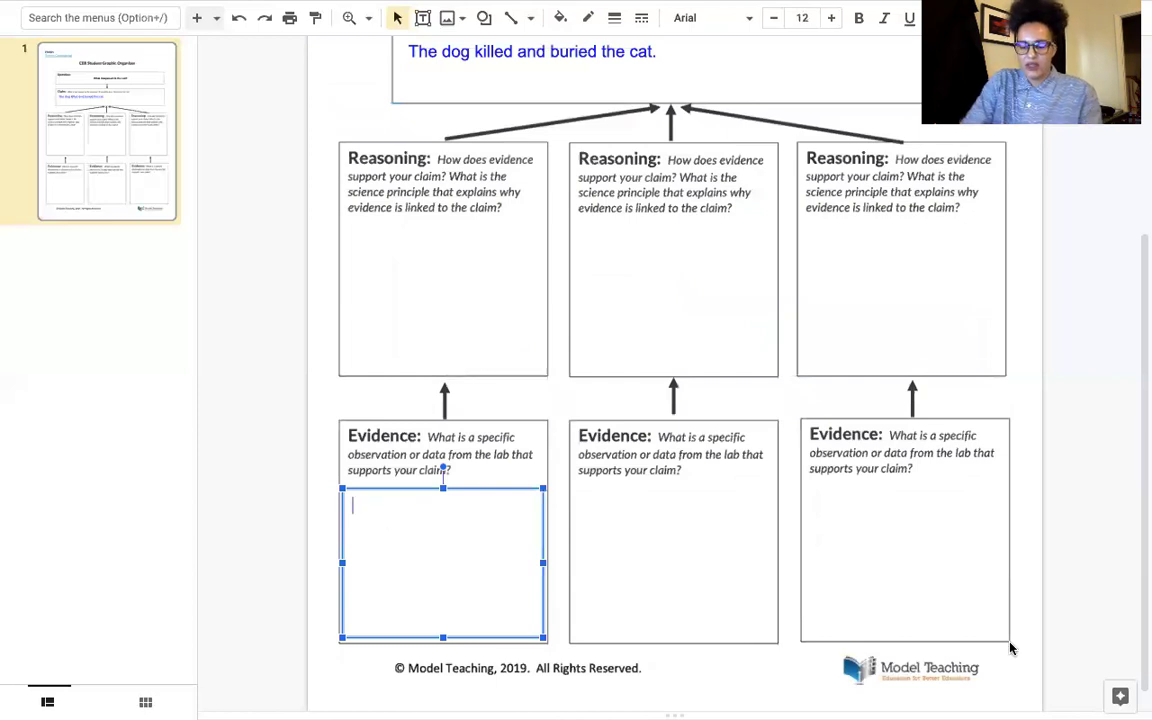
pyautogui.write('The dog')
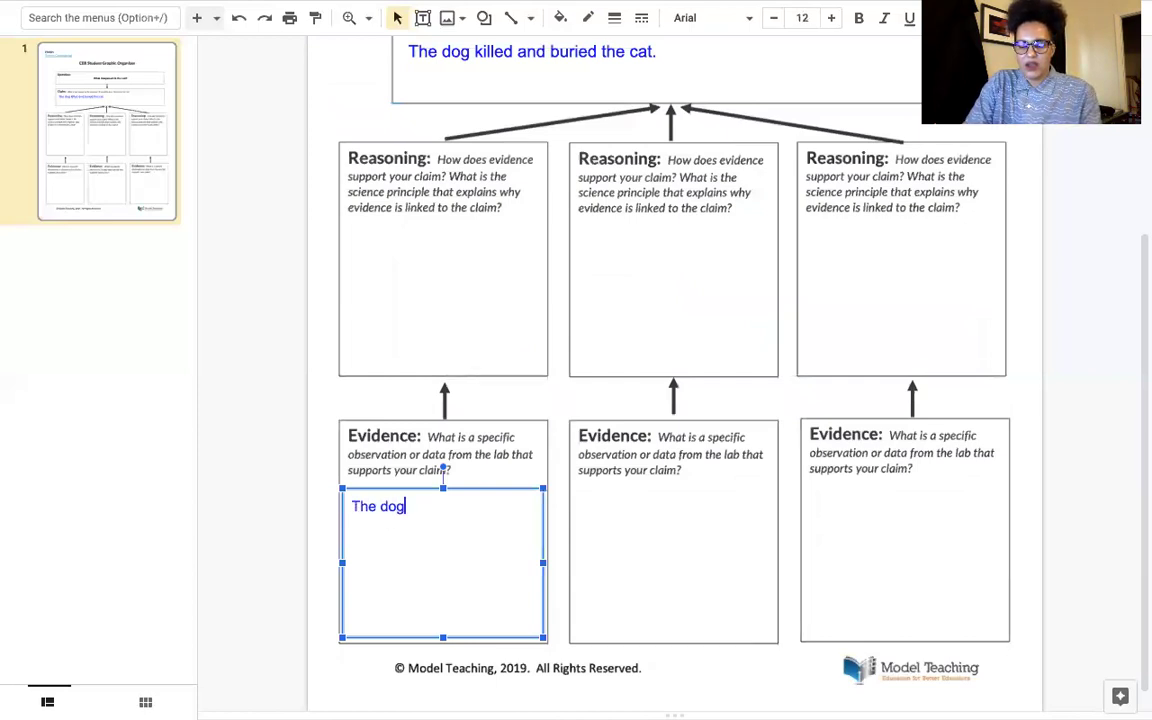
pyautogui.write(' had the ')
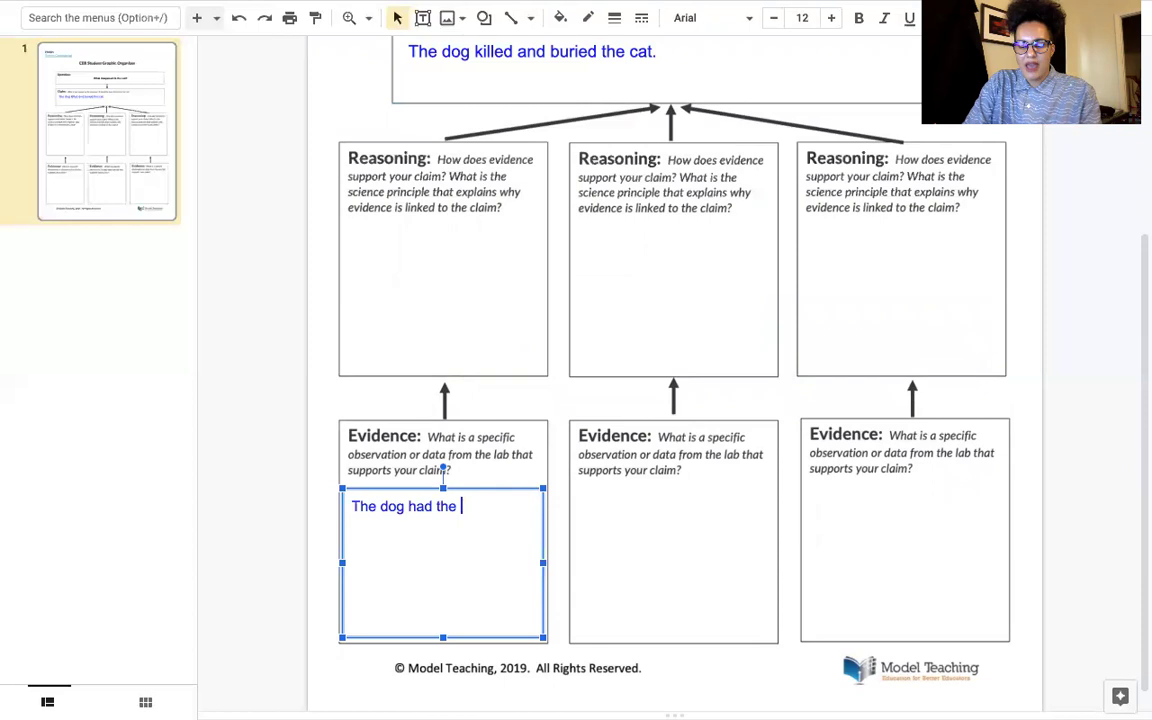
pyautogui.write('the same co')
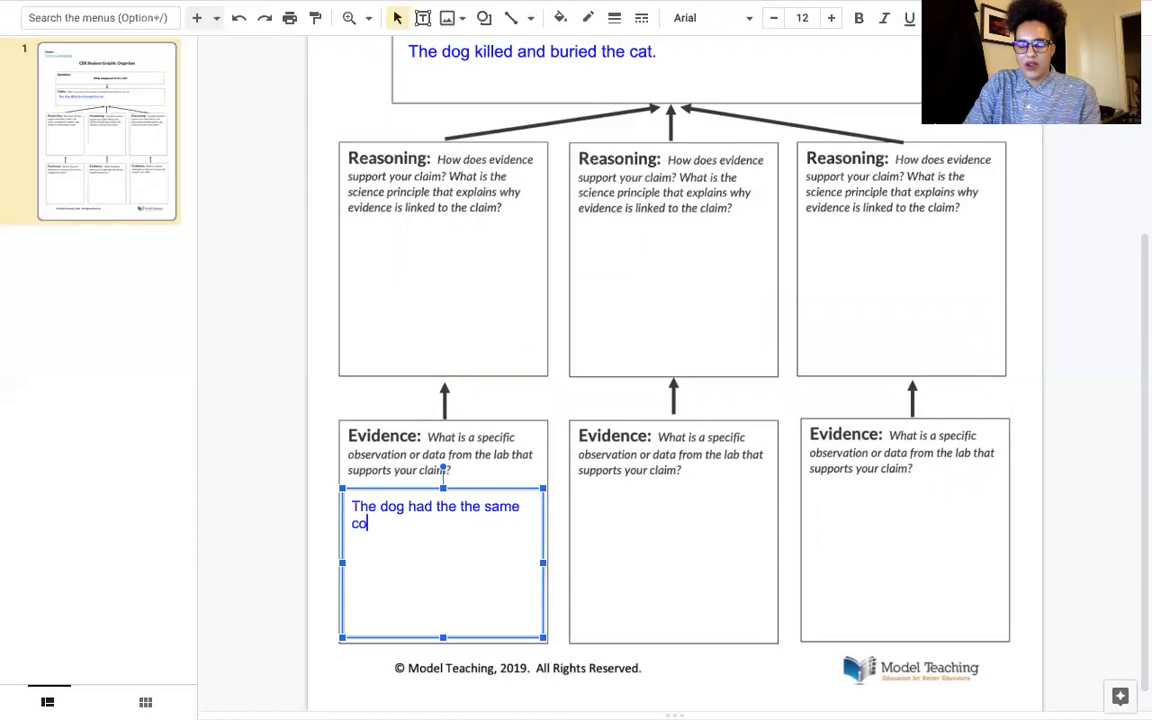
pyautogui.write('llar that the')
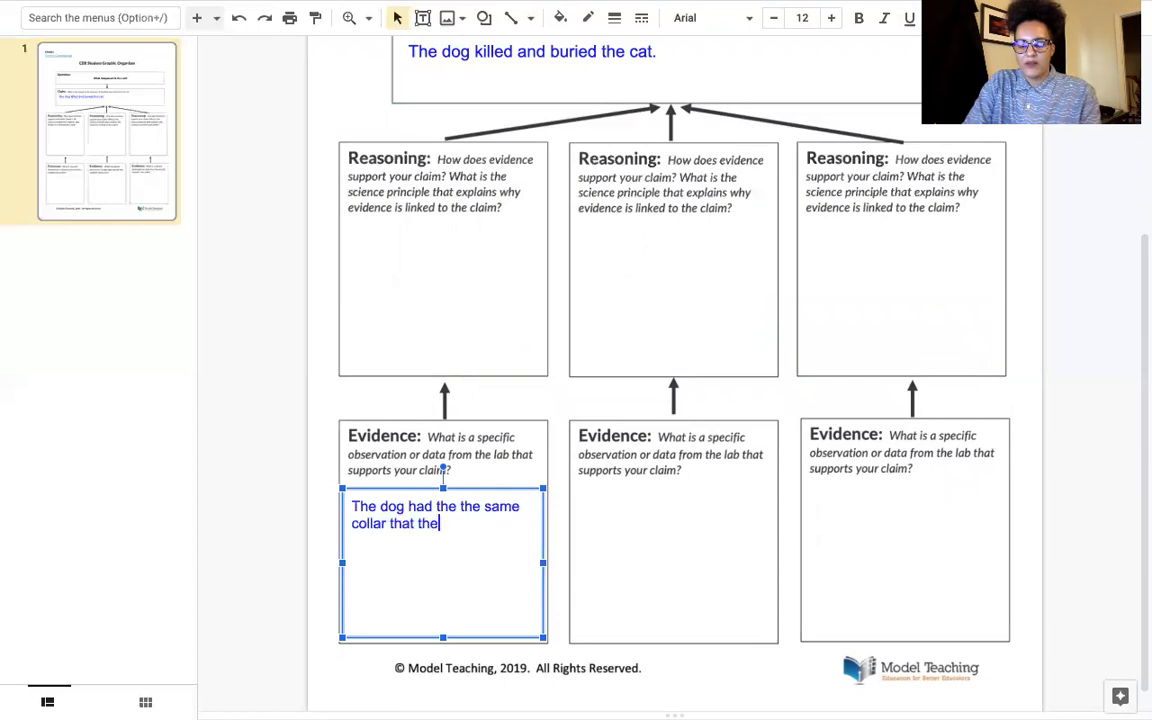
pyautogui.write(' cat was wa')
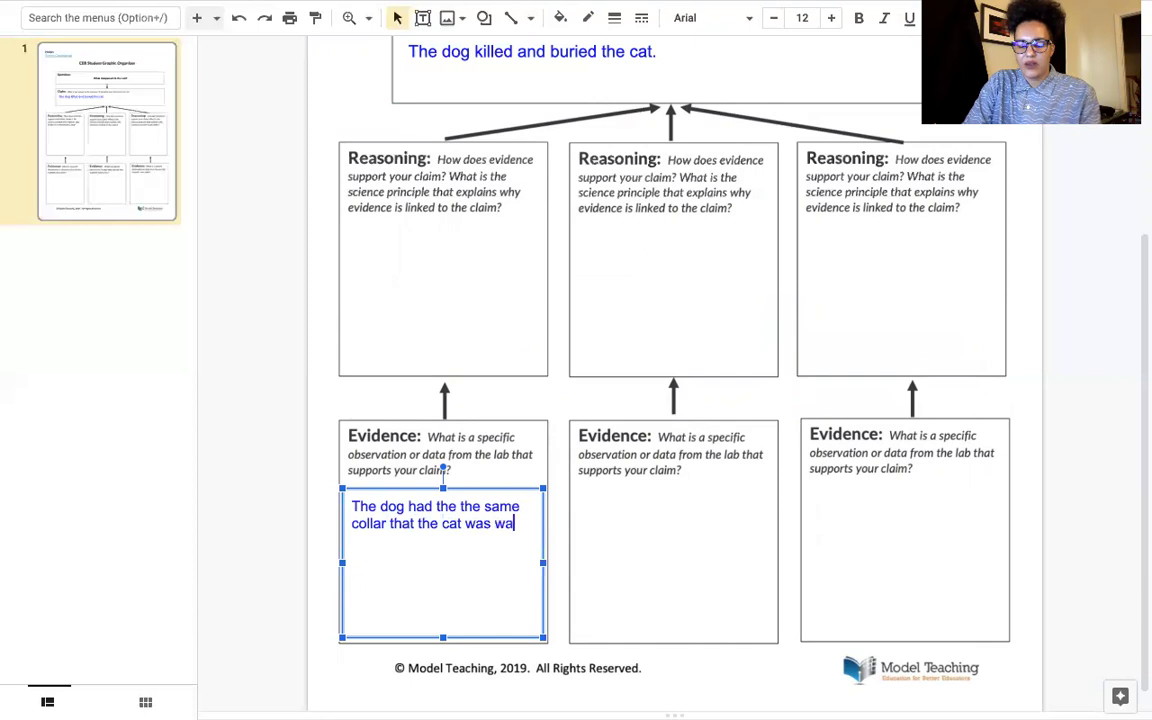
pyautogui.write('ring in t')
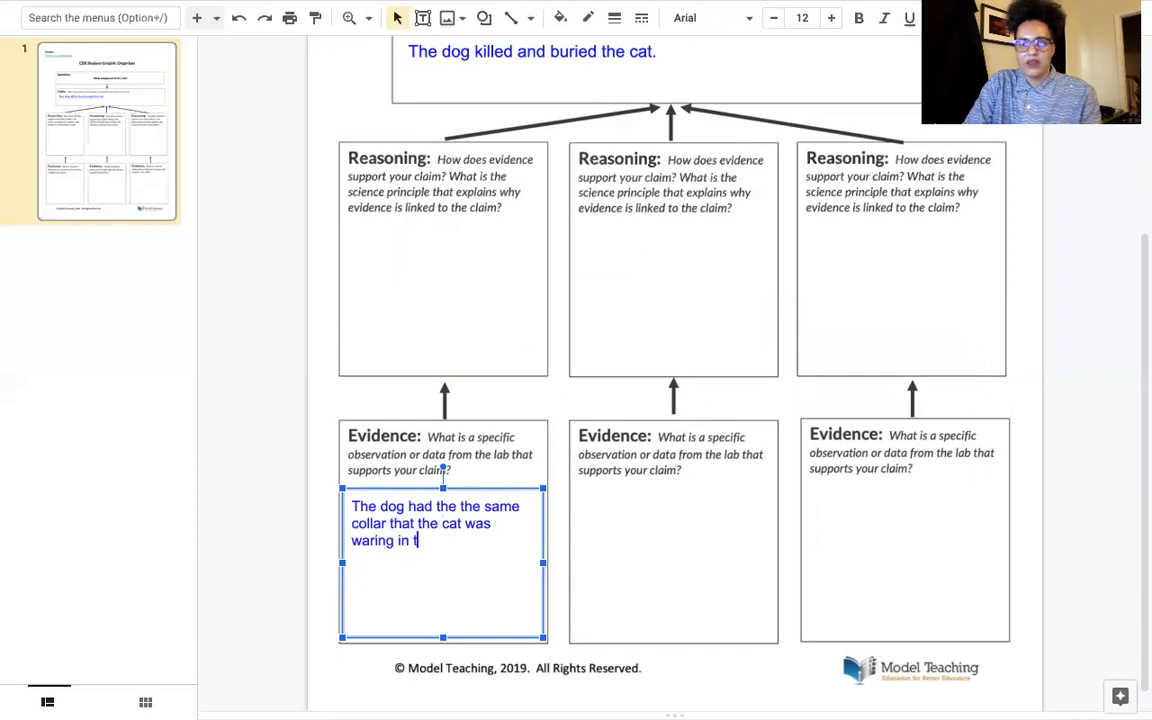
pyautogui.write('he midd')
pyautogui.press('BackSpace')
pyautogui.press('BackSpace')
pyautogui.write('ssing poster.')
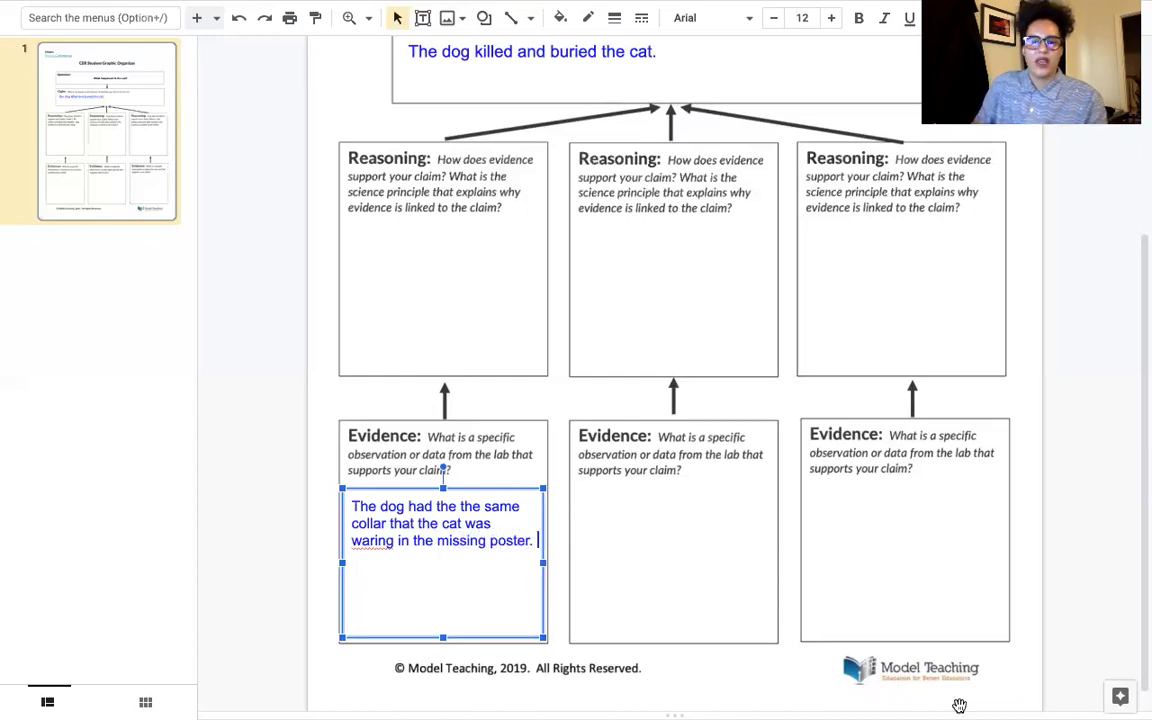
pyautogui.rightClick(367, 539)
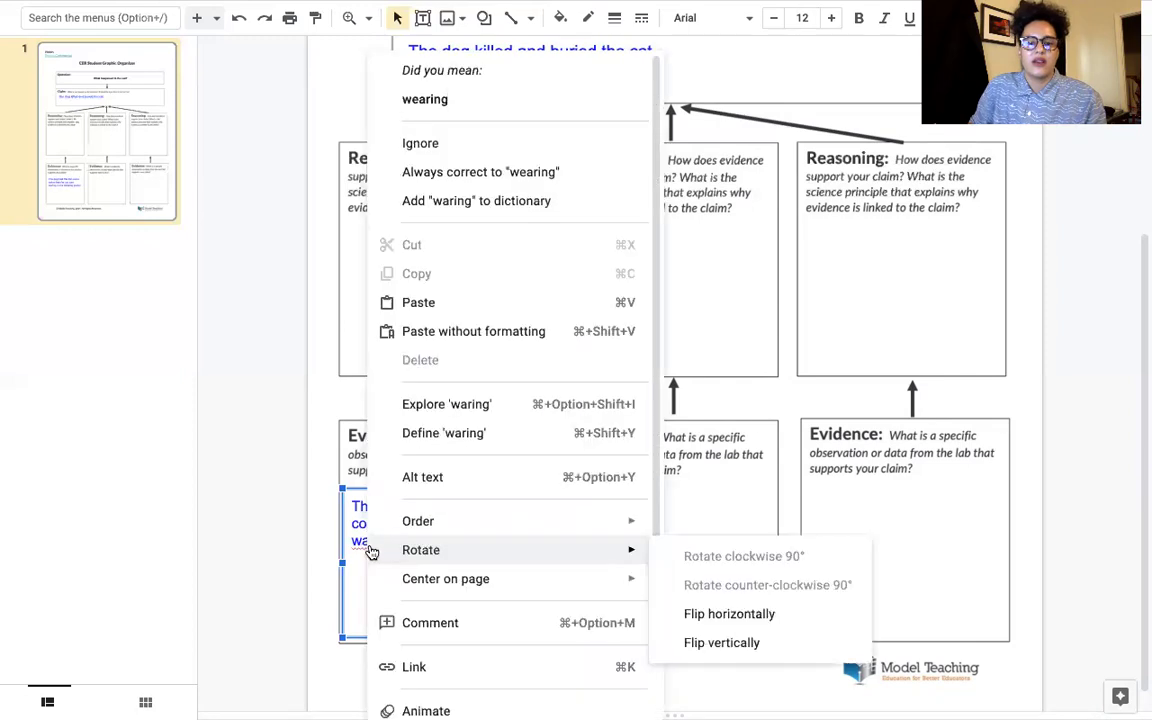
pyautogui.click(408, 100)
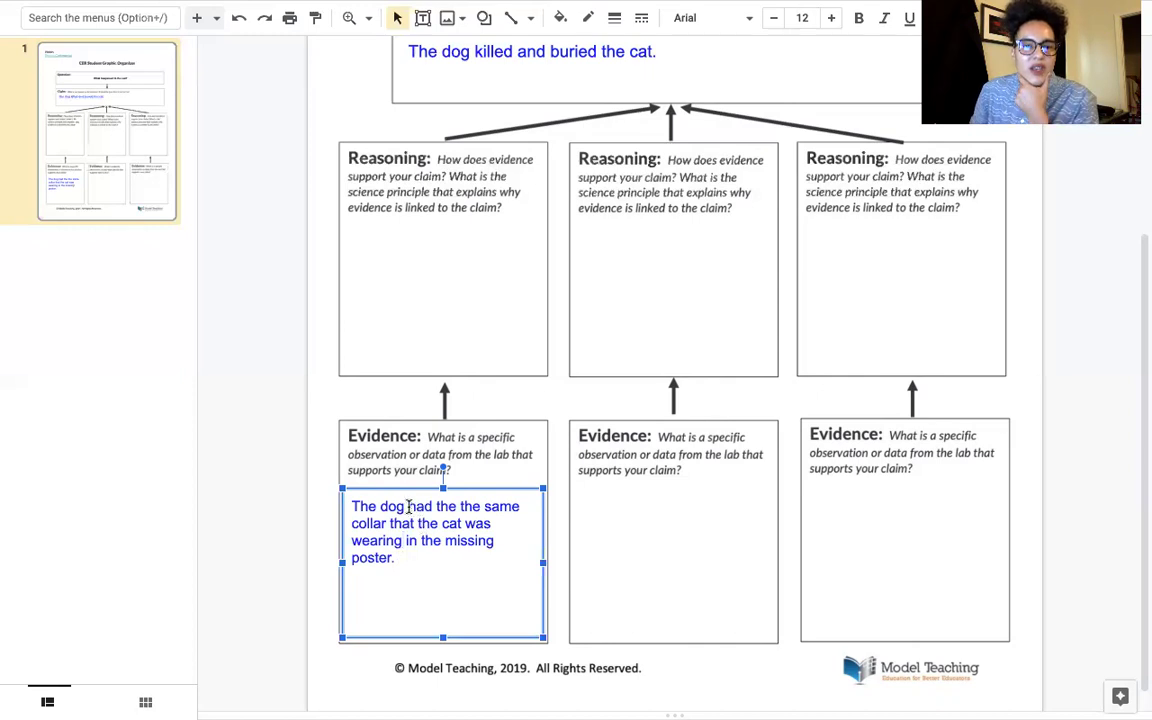
# - Change 'had' to 'was in the dirt with', removing the duplicate 'the' and fixing 'int' to 'in'
pyautogui.moveTo(409, 507); pyautogui.dragTo(432, 507)
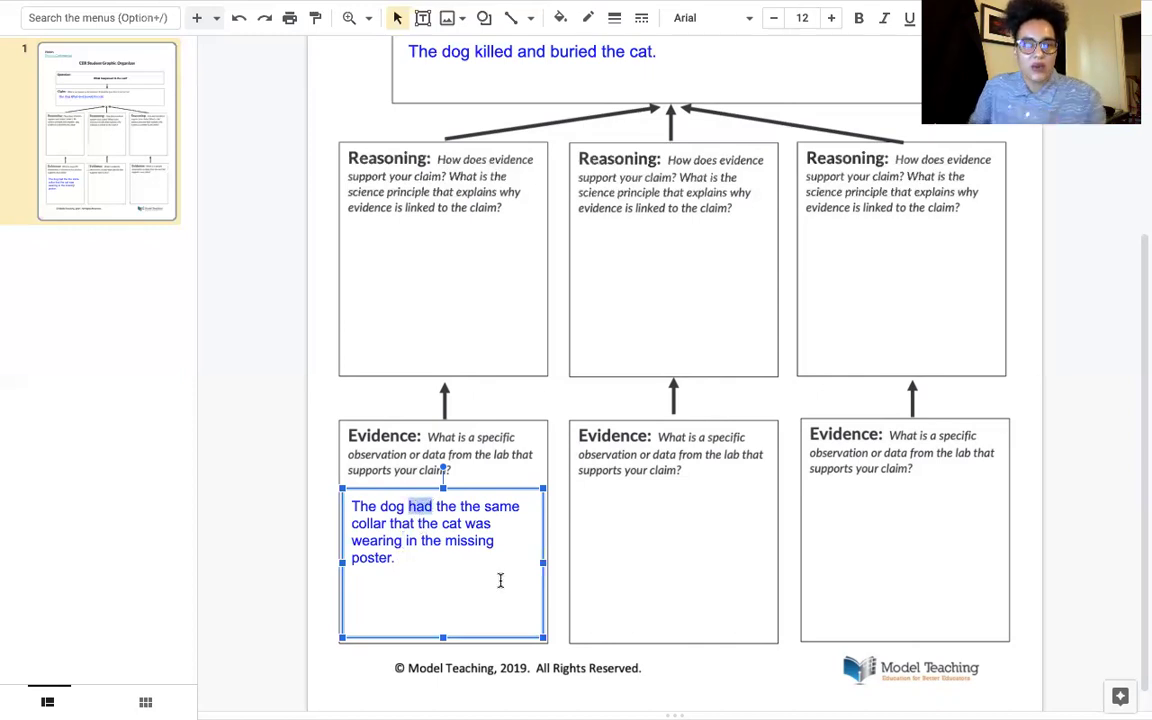
pyautogui.write('was int th')
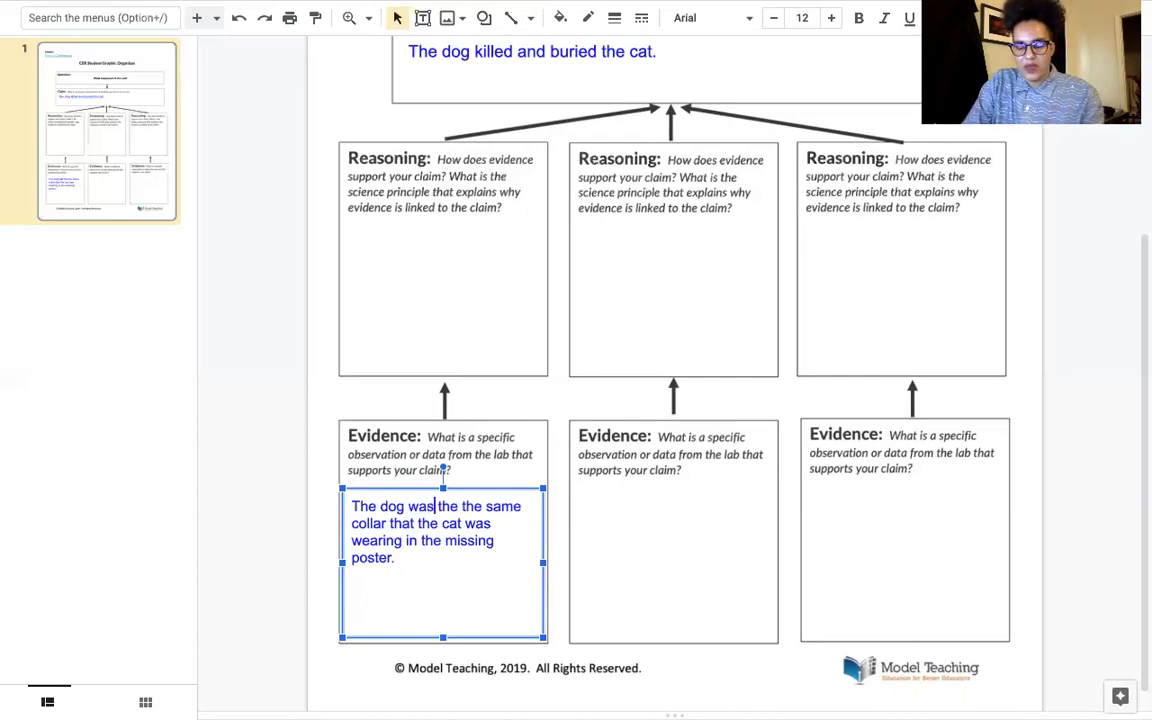
pyautogui.write('e dirt ')
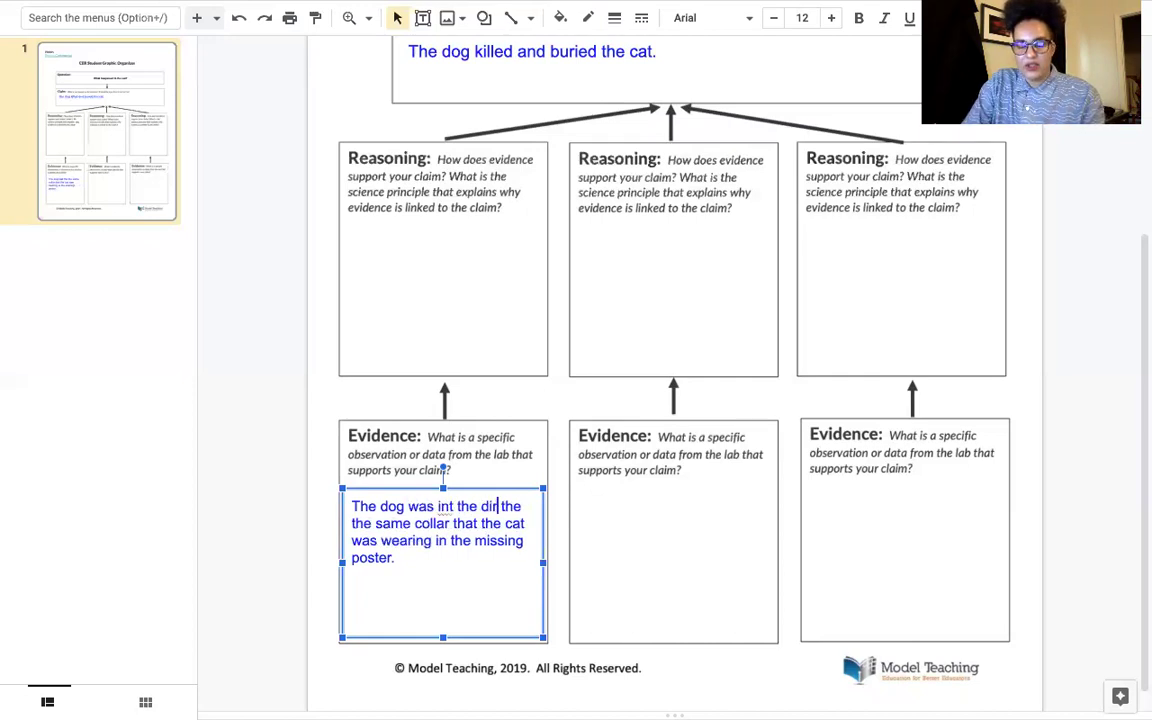
pyautogui.write('with')
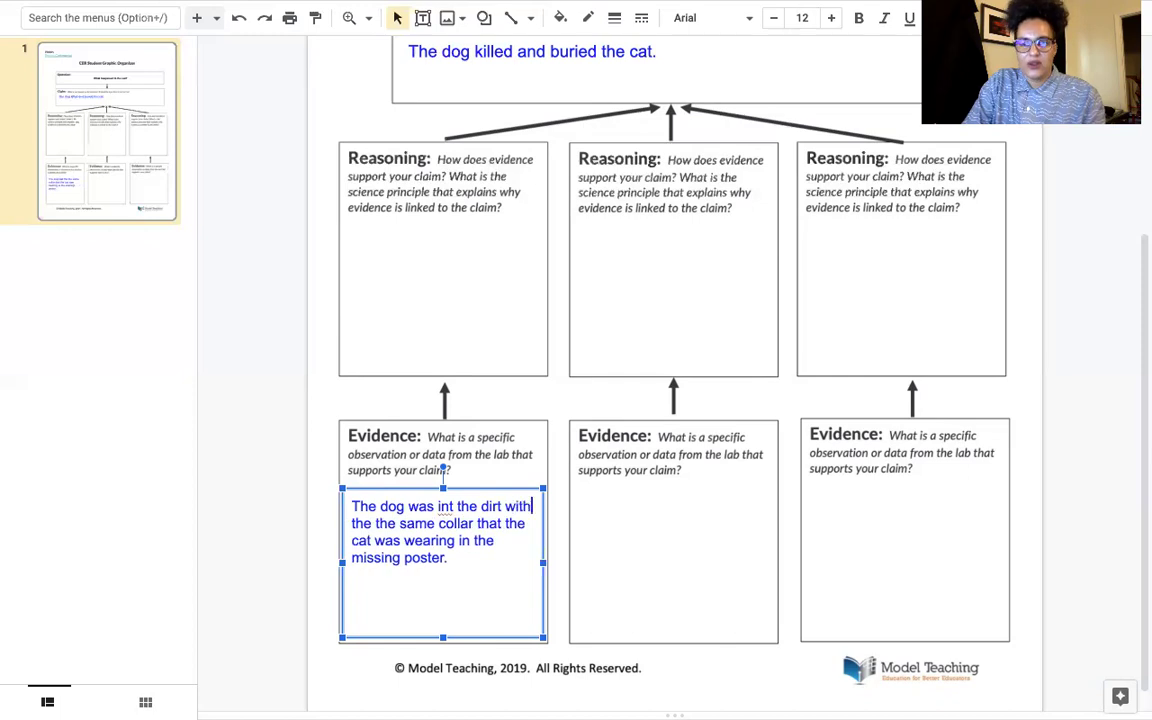
pyautogui.click(390, 524)
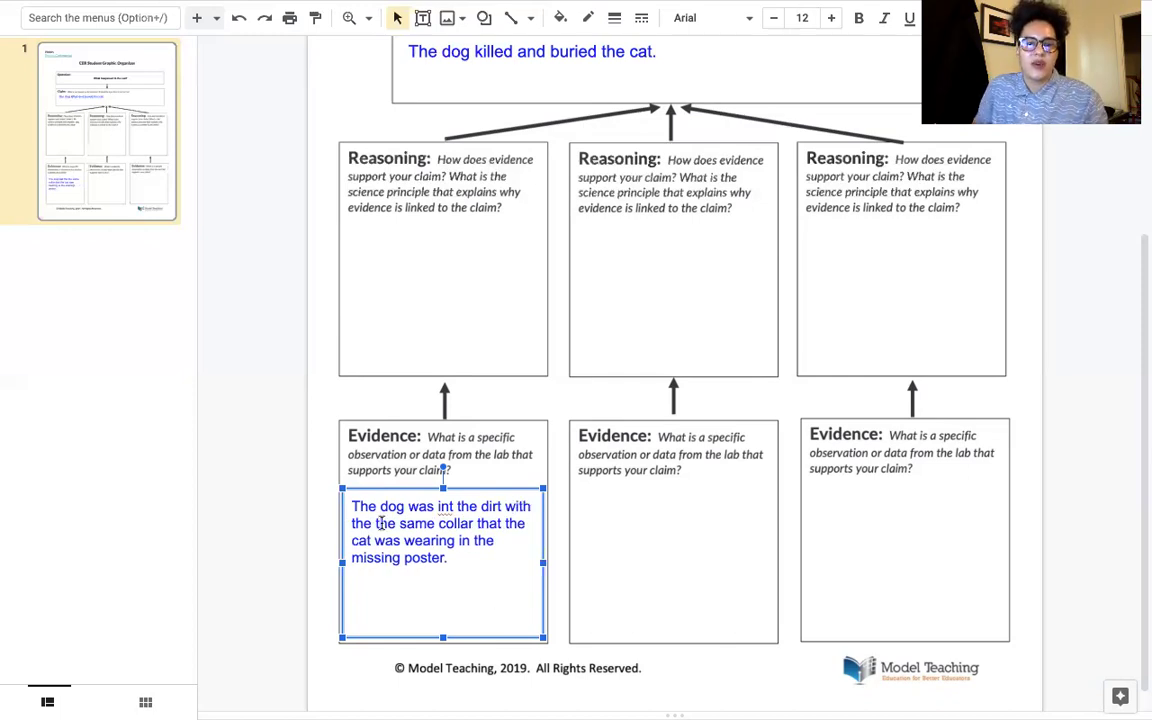
pyautogui.press('Delete')
pyautogui.press('Delete')
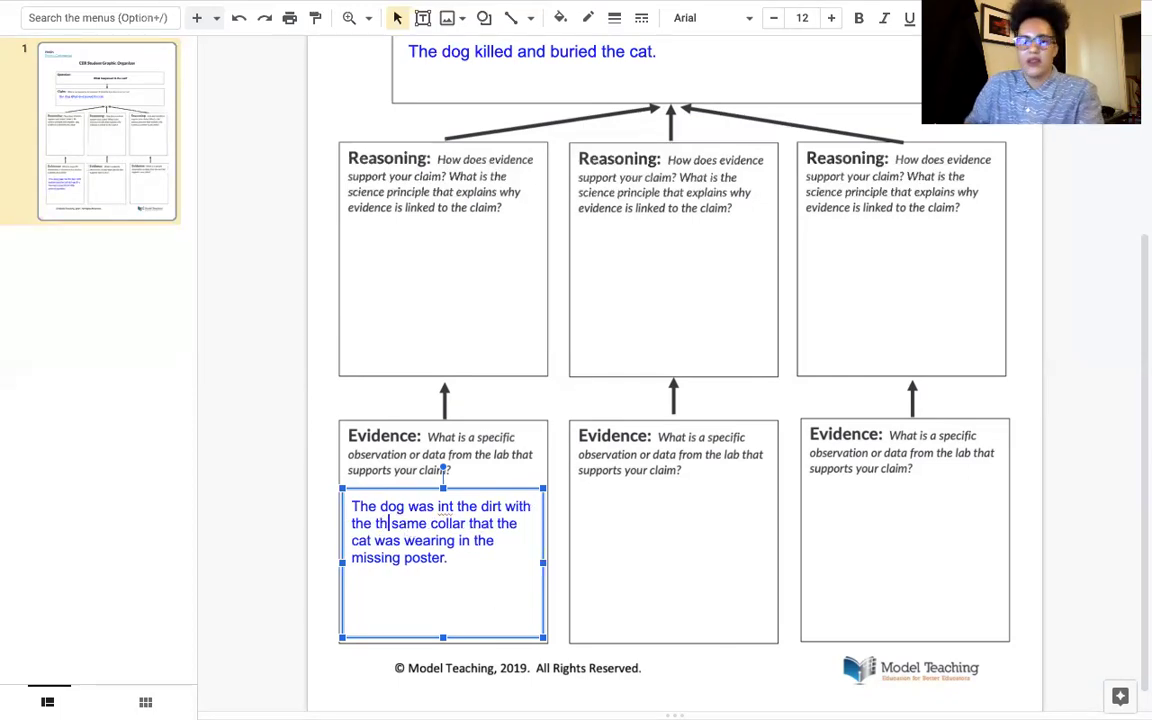
pyautogui.press('BackSpace')
pyautogui.press('BackSpace')
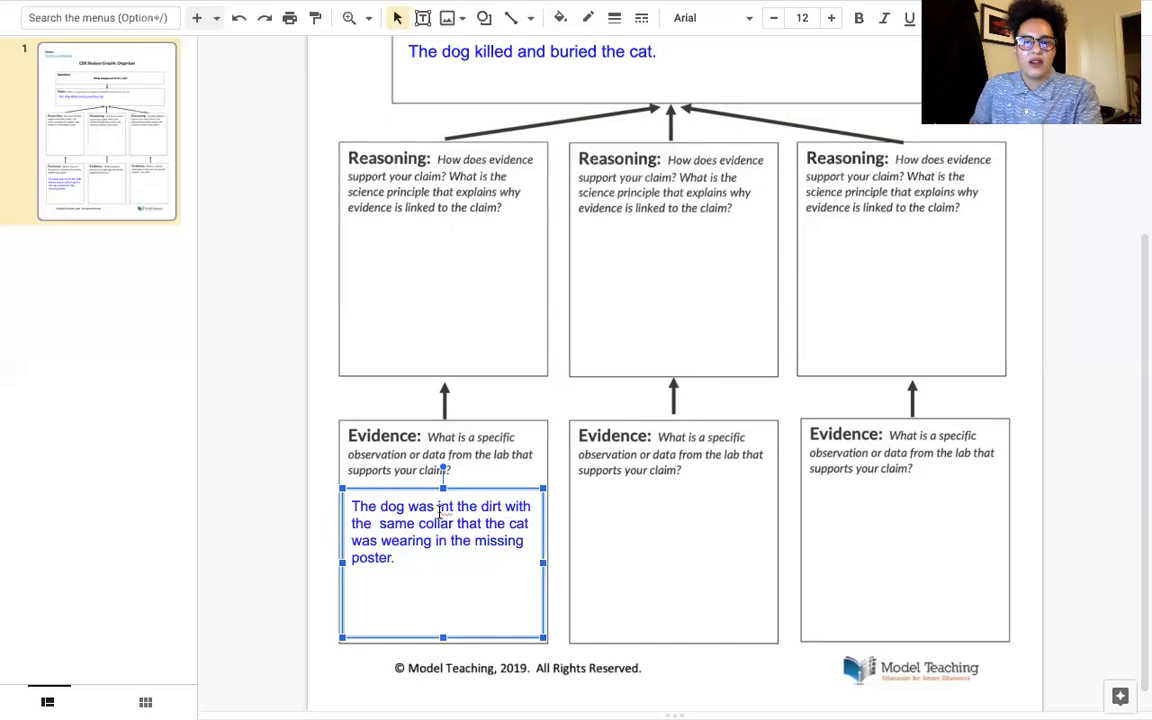
pyautogui.moveTo(455, 507); pyautogui.dragTo(451, 524)
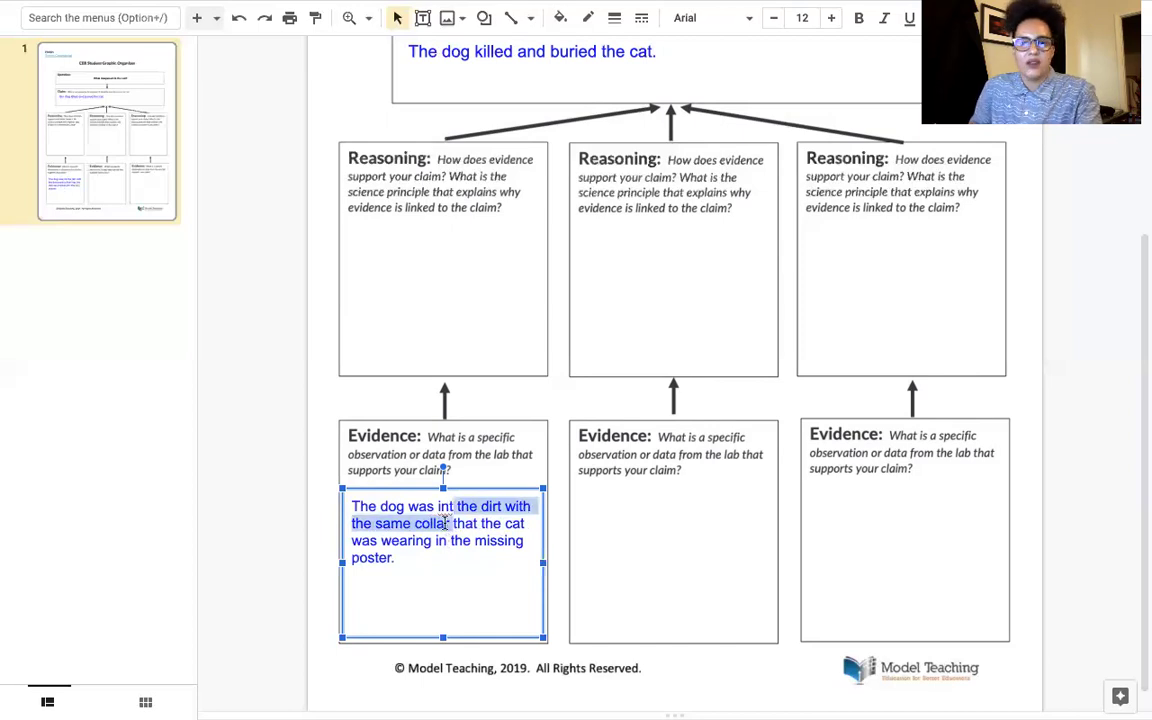
pyautogui.click(455, 508)
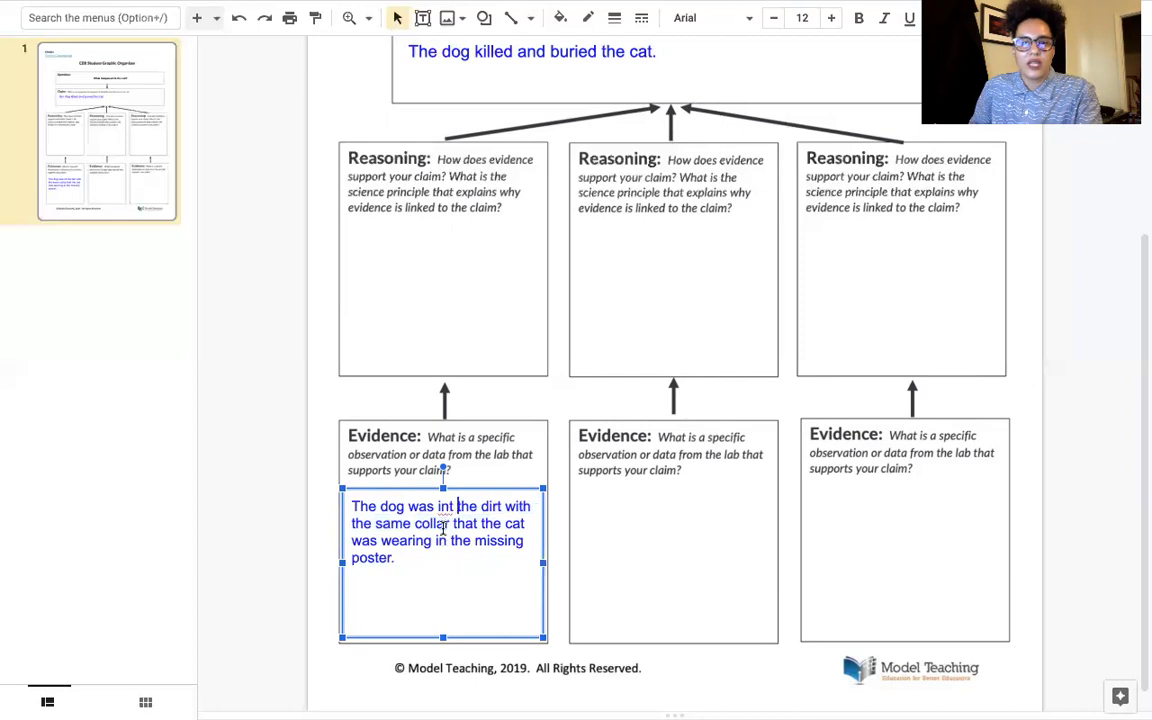
pyautogui.press('BackSpace')
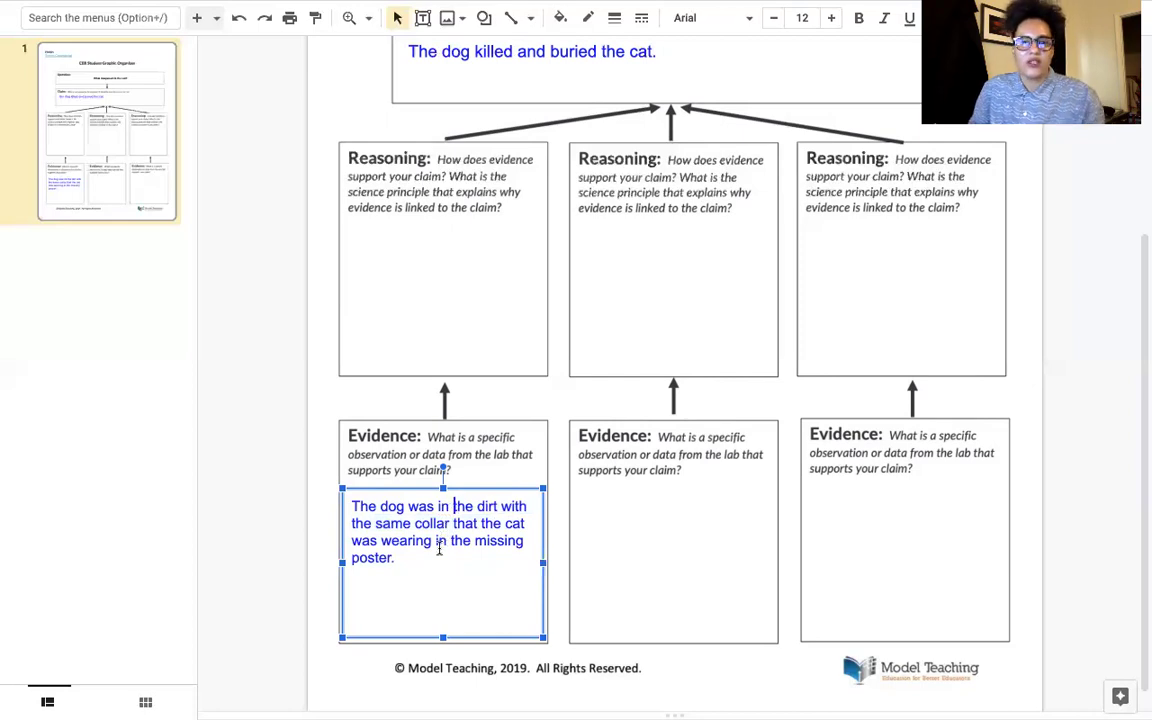
pyautogui.click(601, 515)
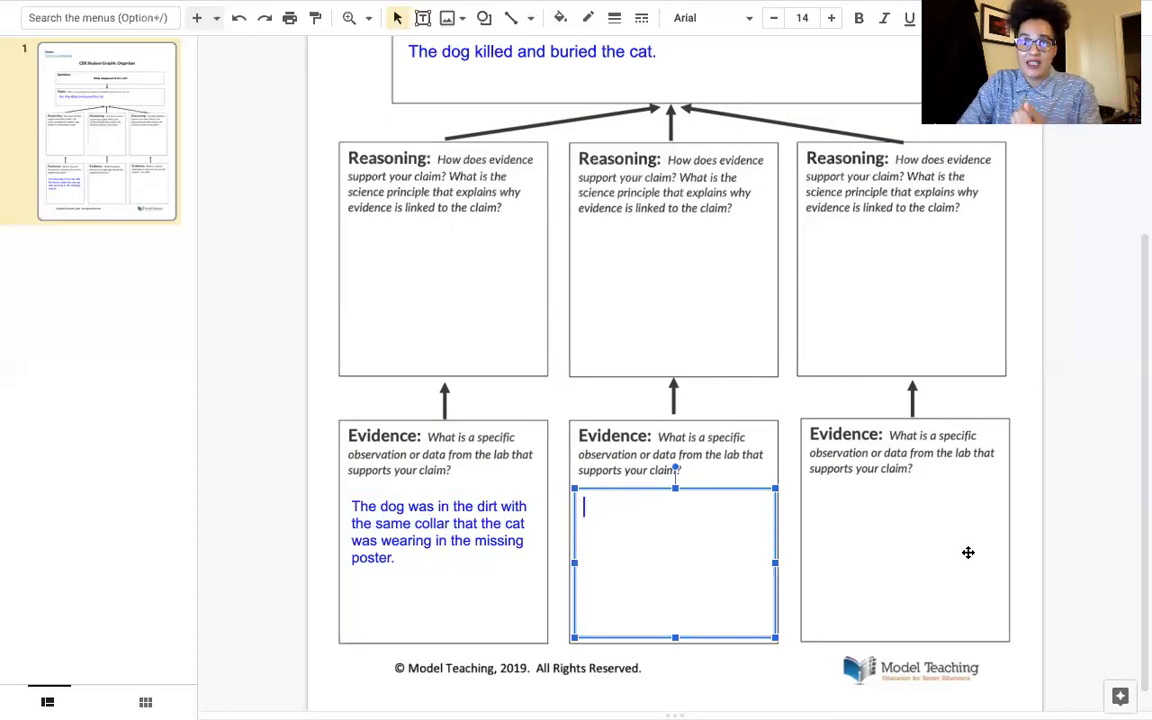
# - Type 'The cat is missing, there is a missing poster on the pole.' in the middle Evidence box
pyautogui.write('The cat ')
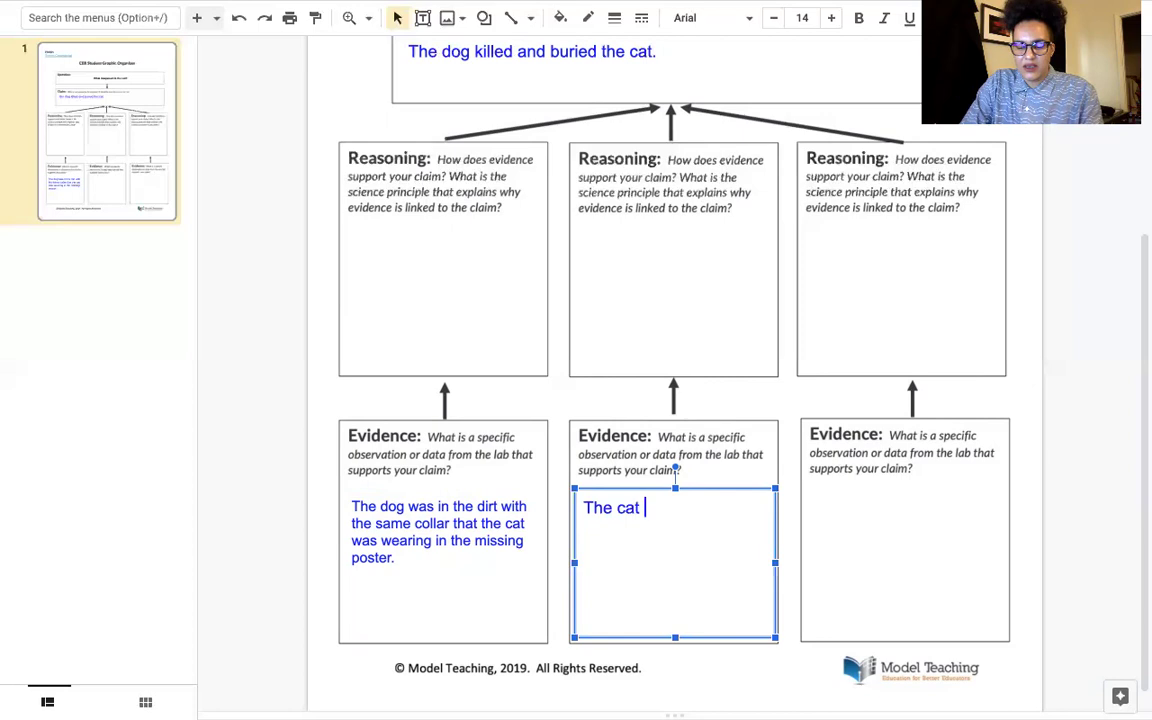
pyautogui.write('is missing')
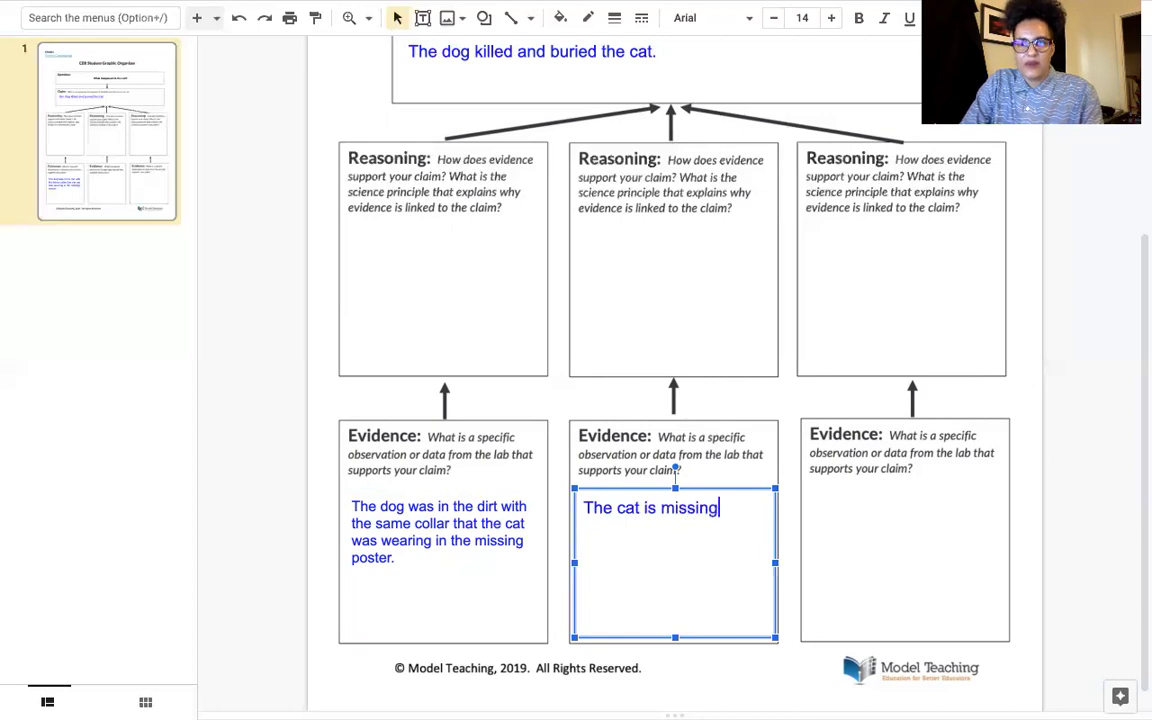
pyautogui.write(', we')
pyautogui.press('BackSpace')
pyautogui.press('BackSpace')
pyautogui.press('BackSpace')
pyautogui.write('there is a missing poster on the pole.')
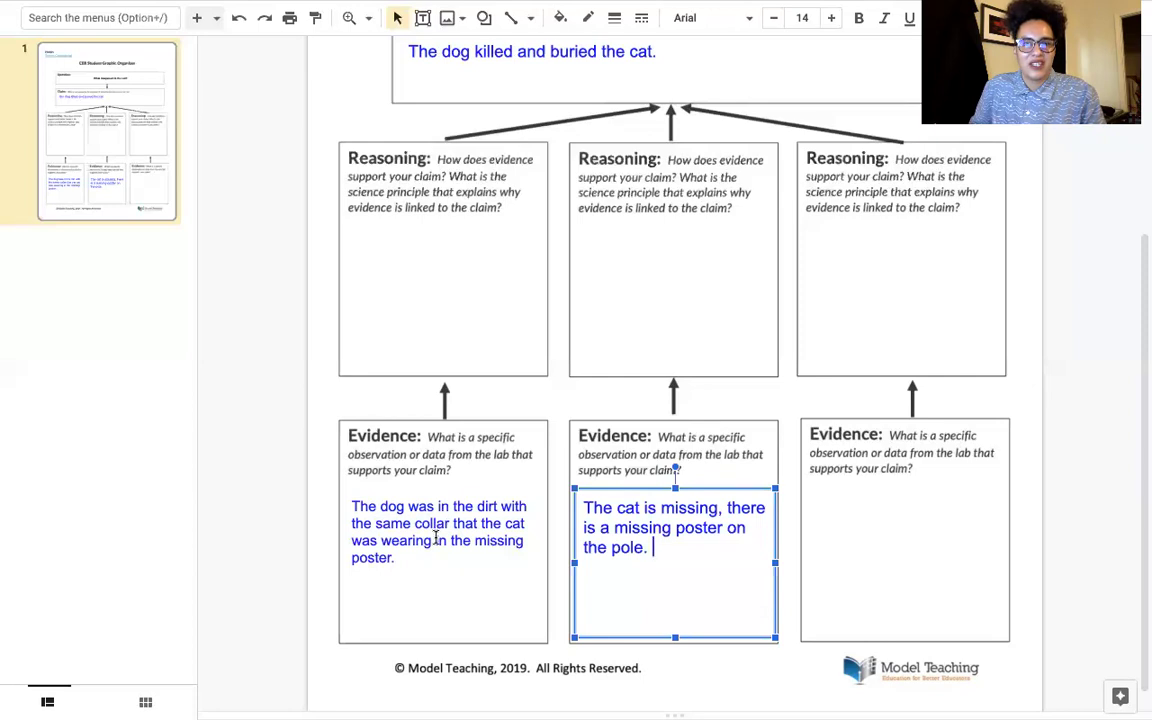
# - Increase the first Evidence box's text to font size 14
pyautogui.tripleClick(436, 538)
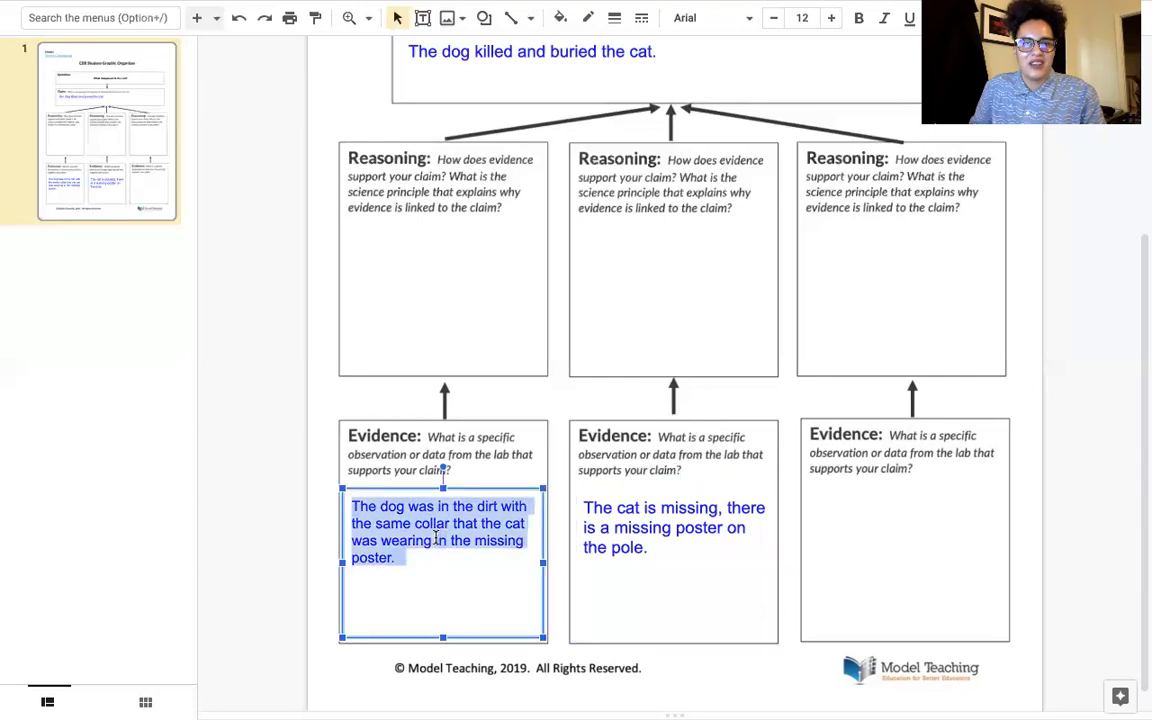
pyautogui.click(831, 18)
pyautogui.click(831, 18)
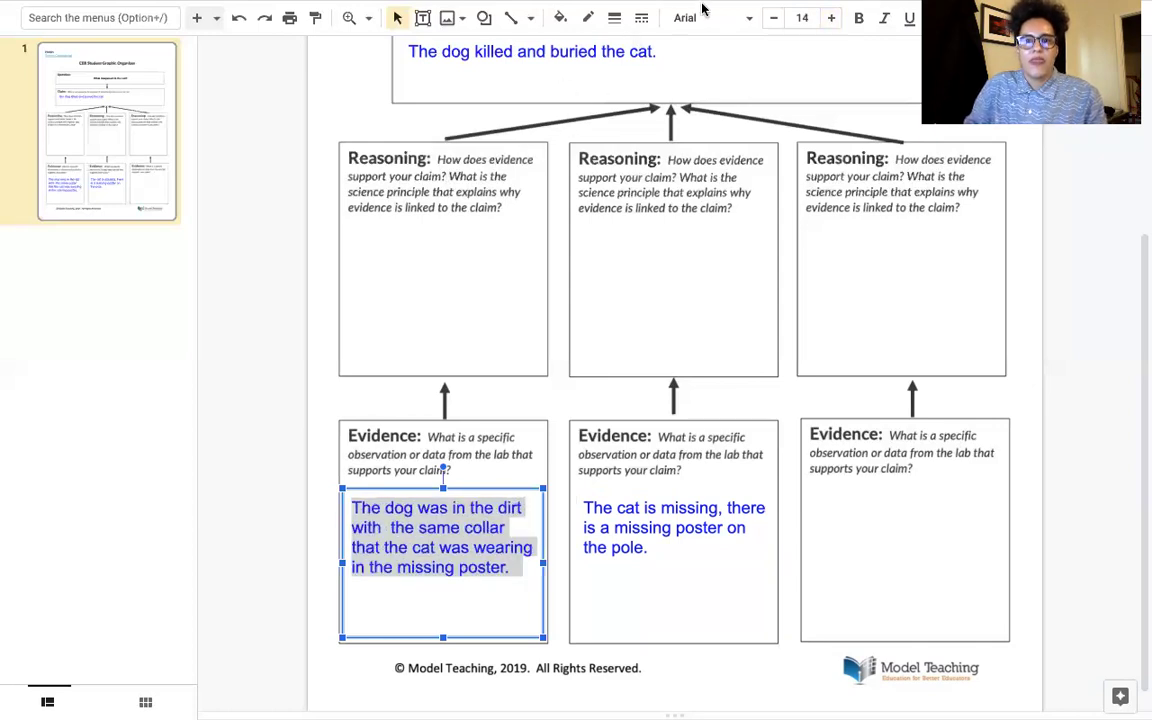
pyautogui.click(855, 517)
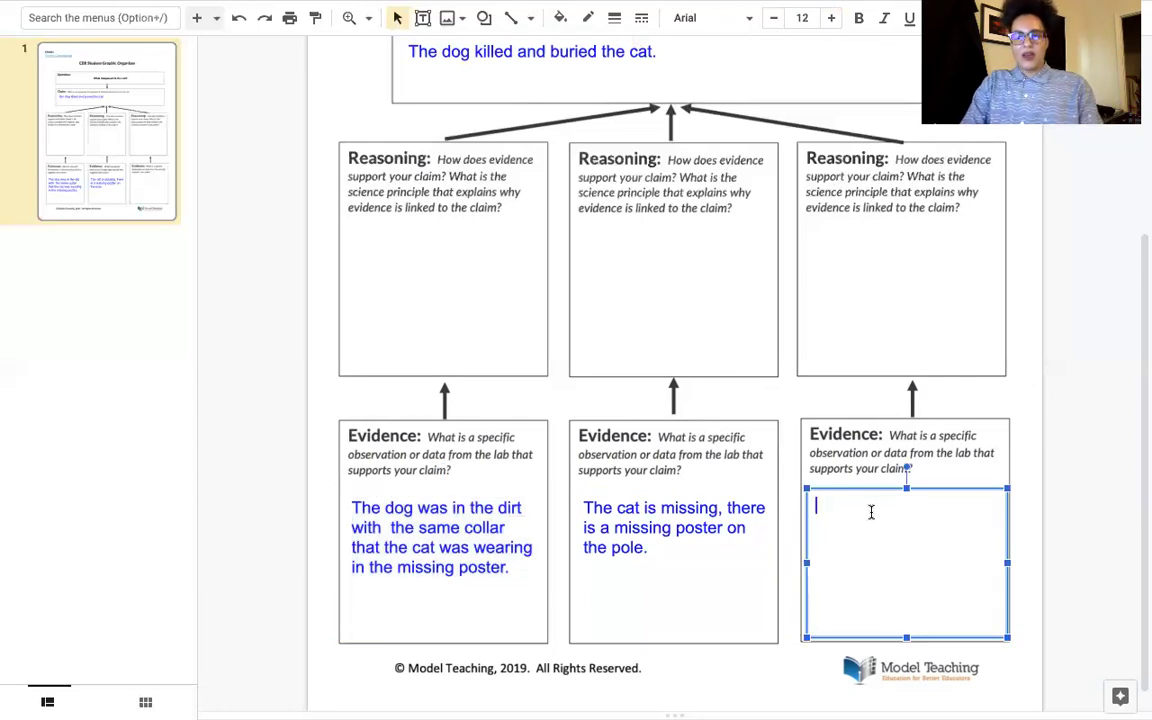
# - Type 'The dog gave the man chips with a note that said "You didn't see NUTHIN' in the third Evidence box
pyautogui.write('The ')
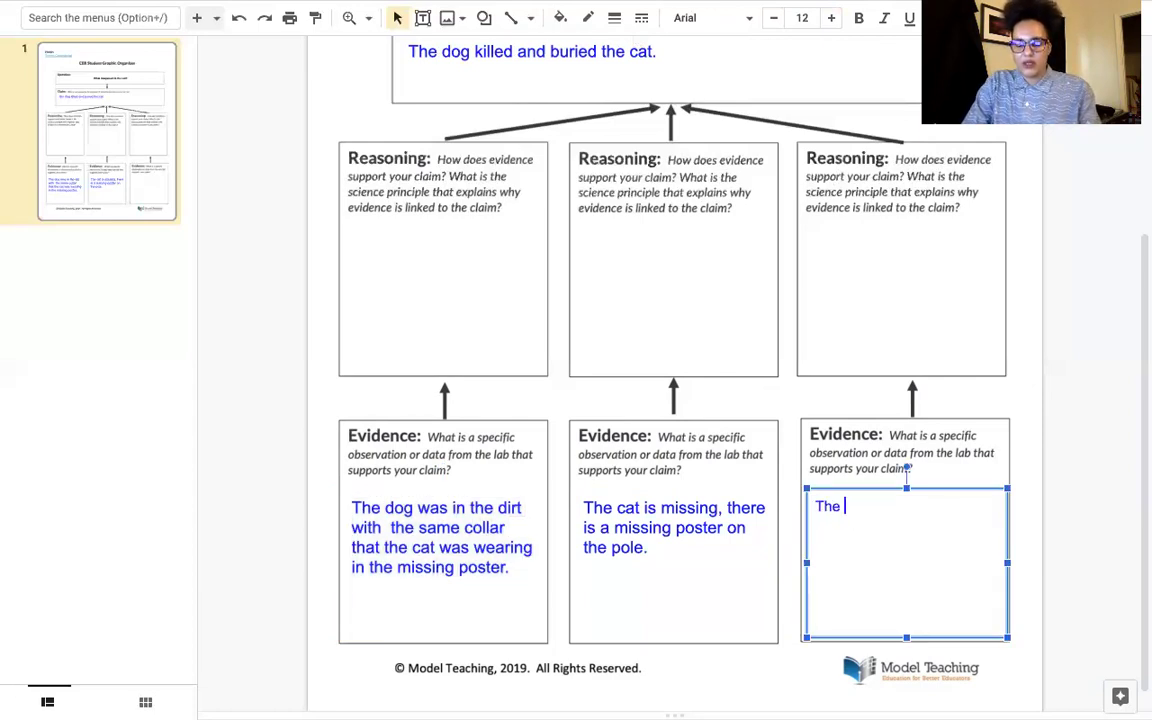
pyautogui.write('dog gave ')
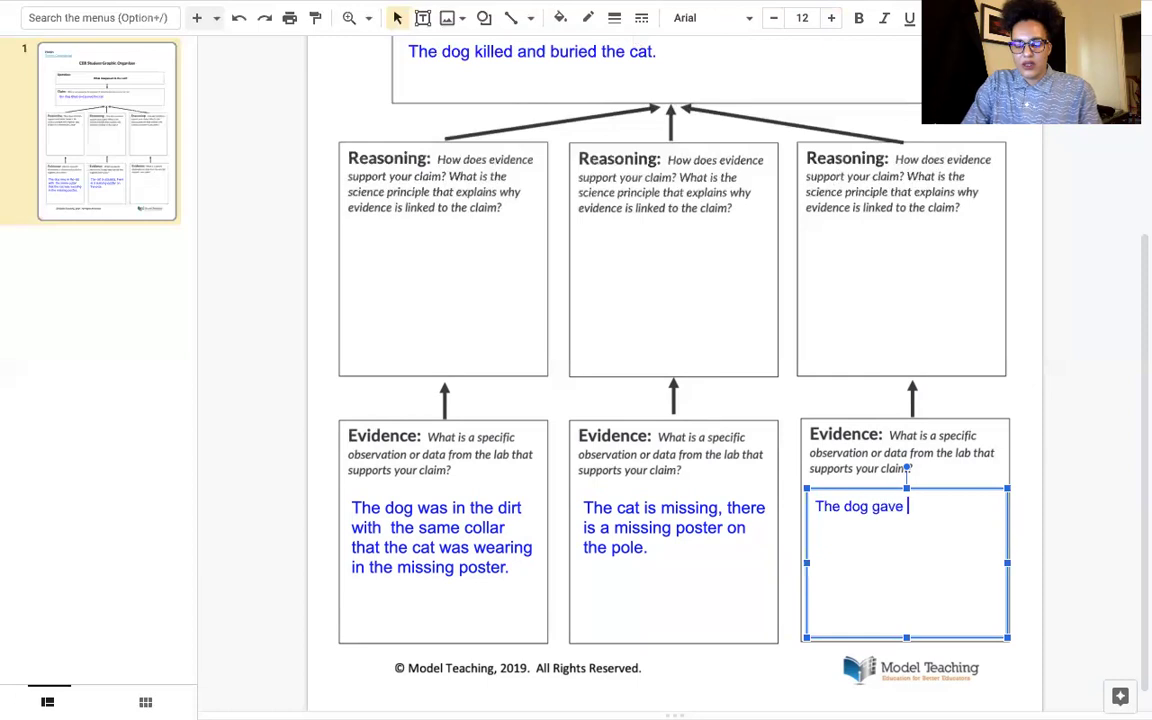
pyautogui.write('the man chi')
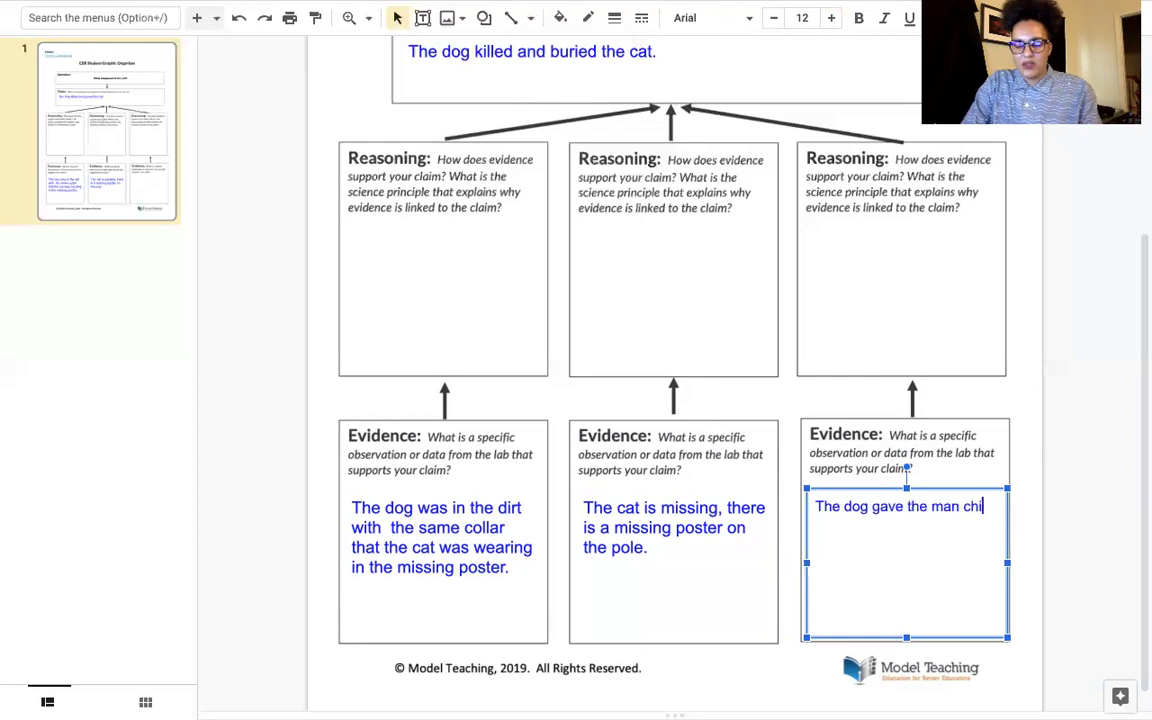
pyautogui.write('ps with a no')
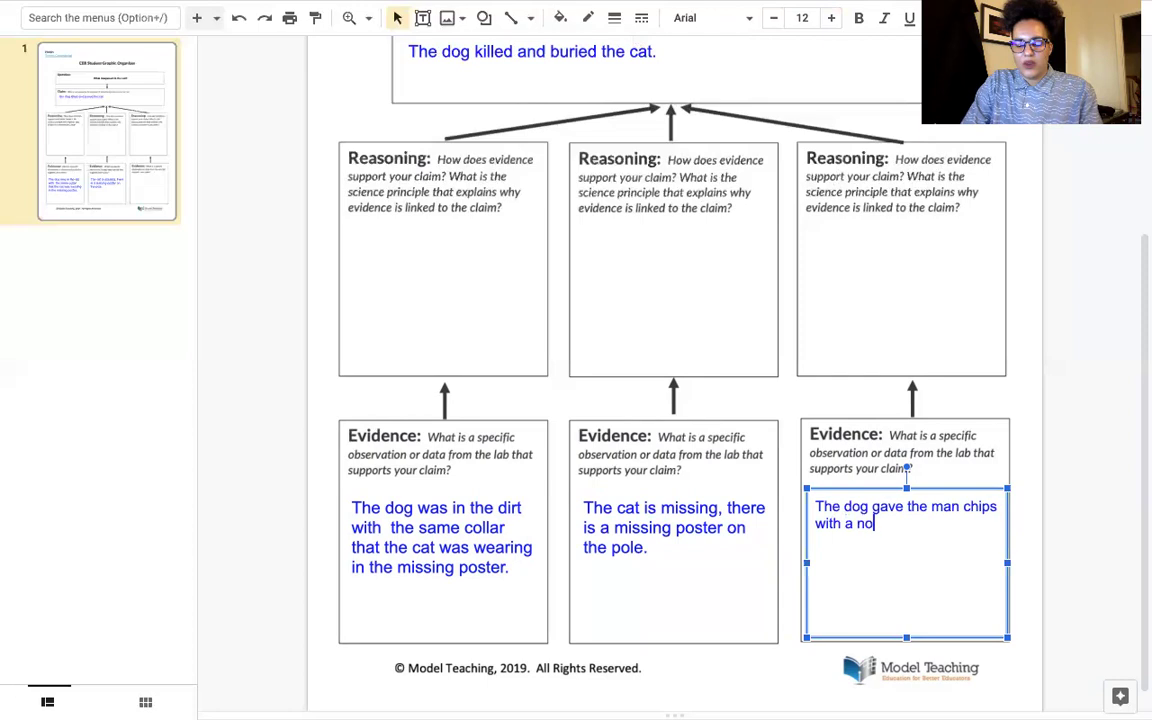
pyautogui.write('te that s')
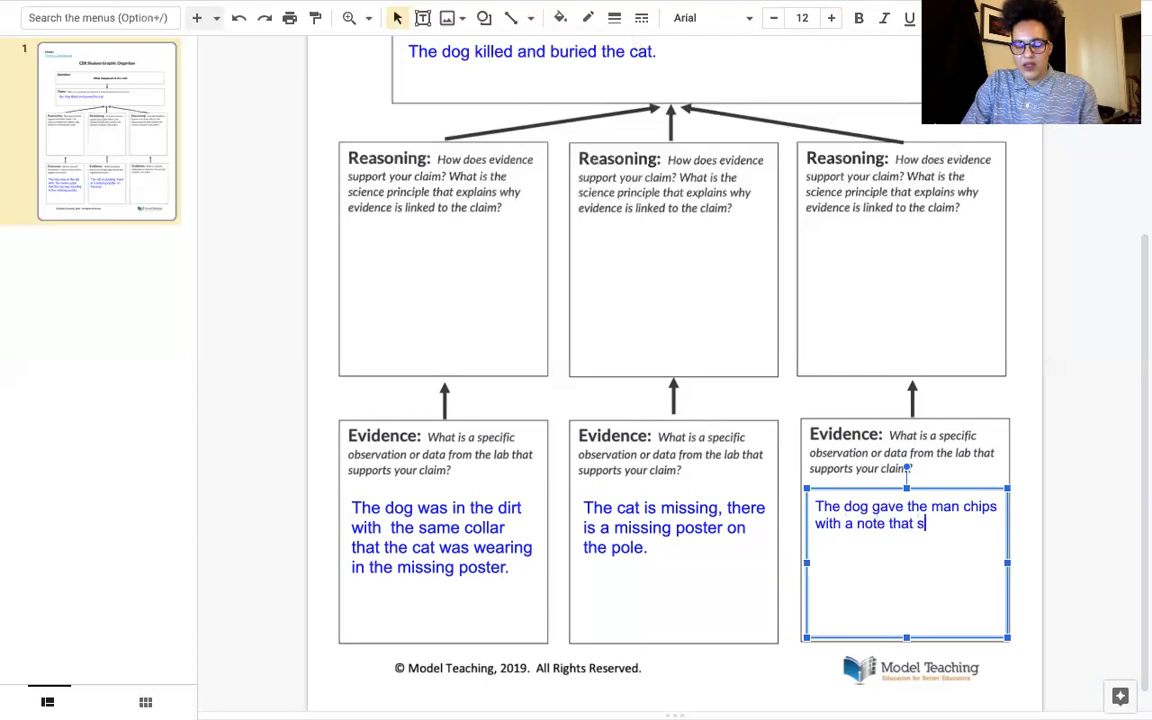
pyautogui.write('aid "T')
pyautogui.press('BackSpace')
pyautogui.write("You didn't see")
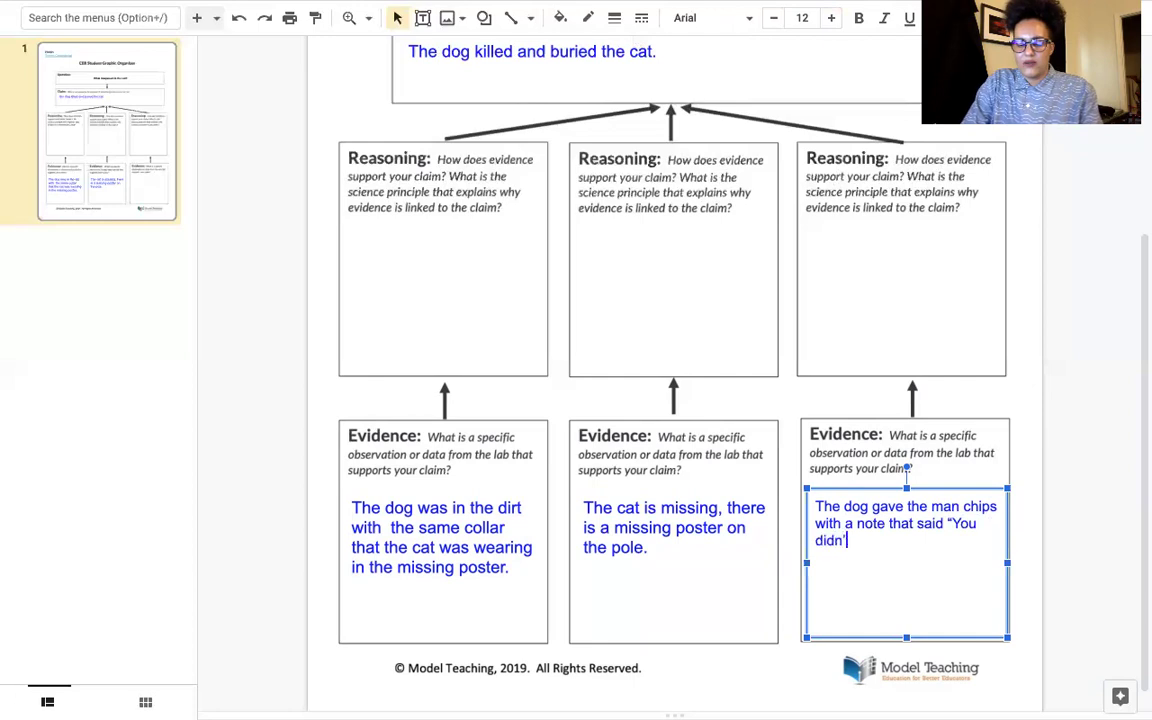
pyautogui.write(' NOT')
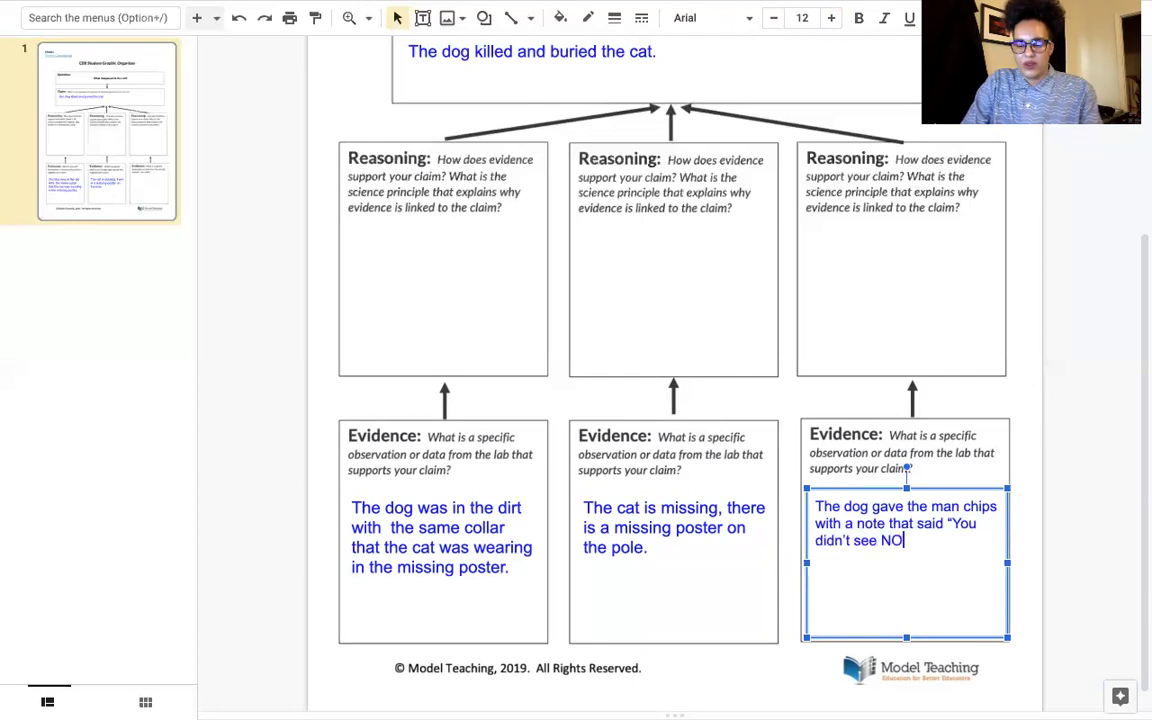
pyautogui.press('BackSpace')
pyautogui.press('BackSpace')
pyautogui.write('U')
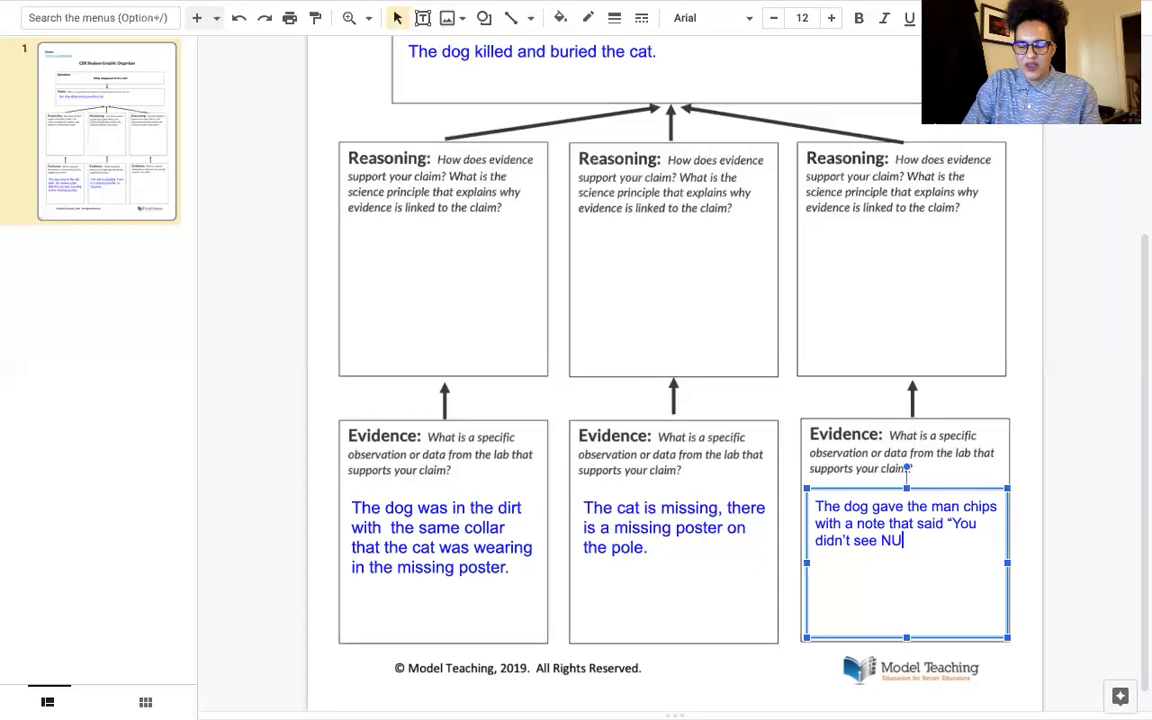
pyautogui.write('THIN')
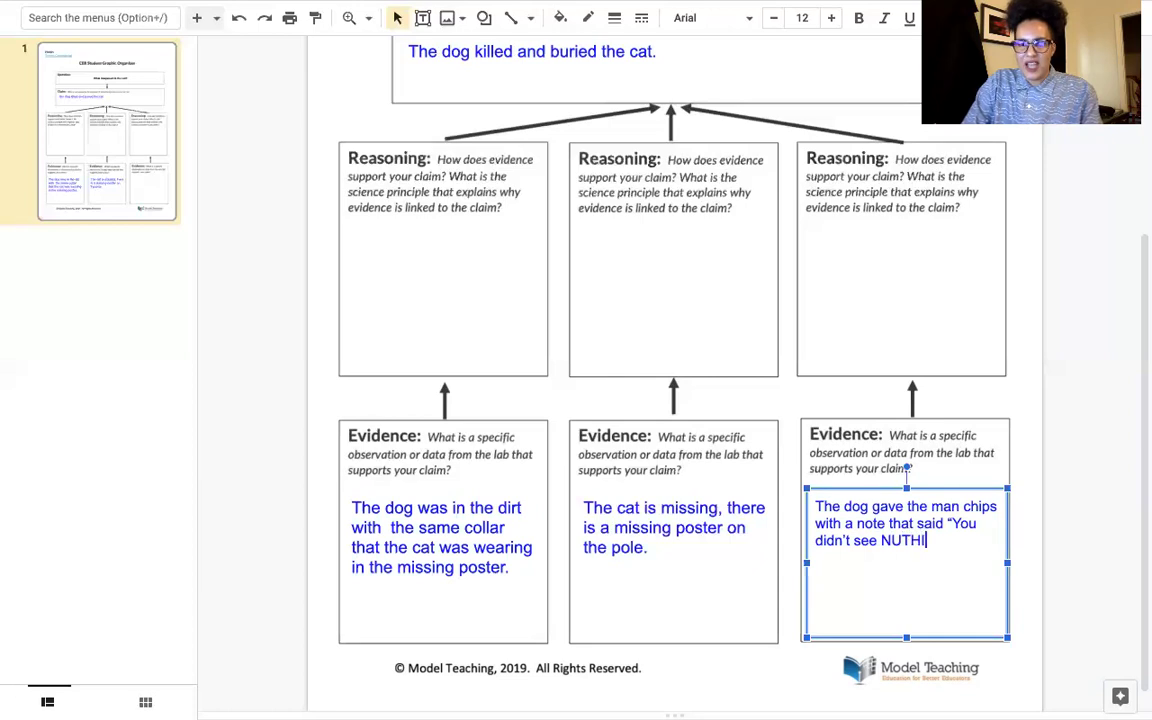